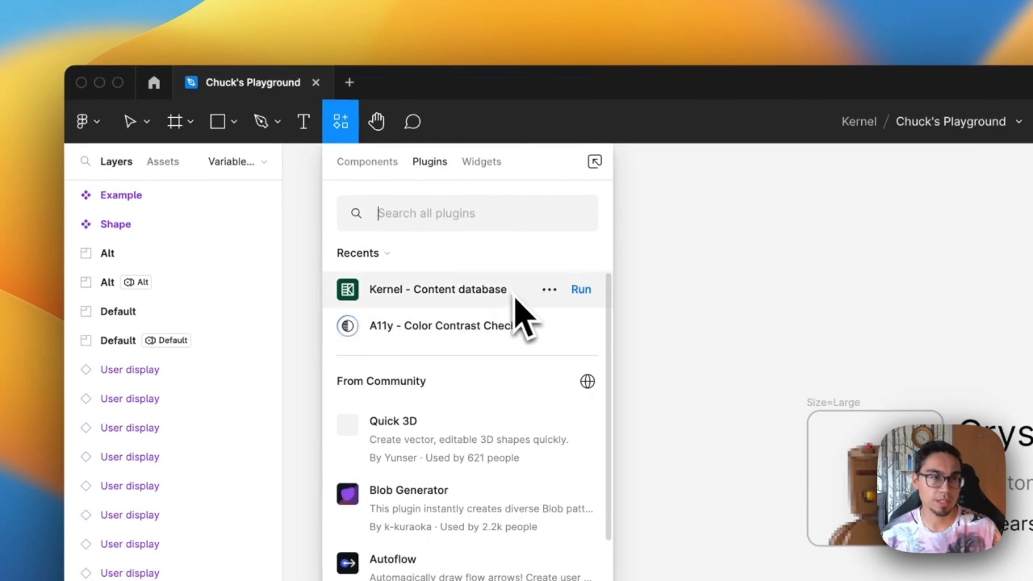
Run the Kernel – Content database plugin and add a new library by importing a Google Sheets spreadsheet URL
left_click(589, 292)
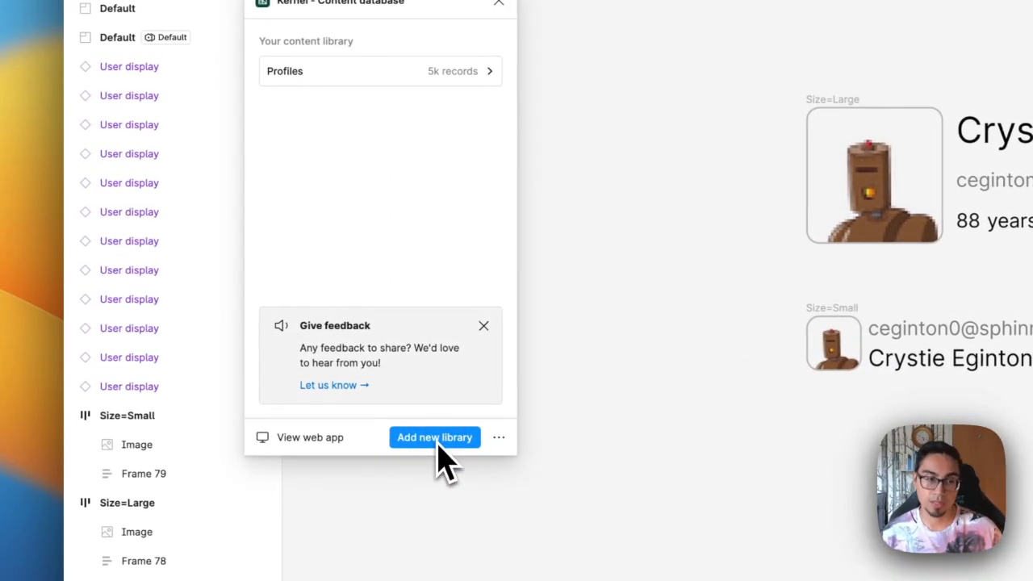
left_click(440, 442)
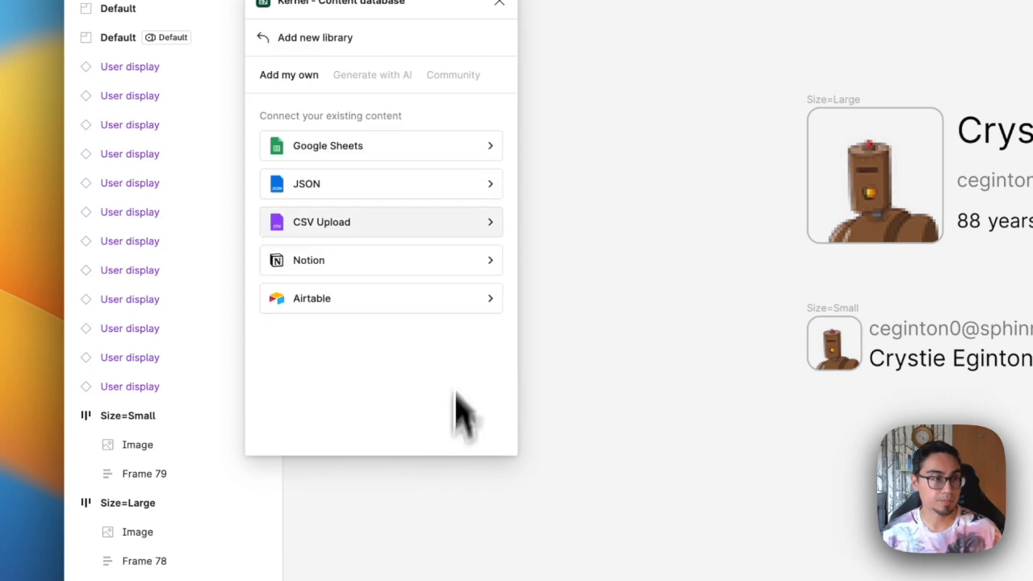
left_click(380, 149)
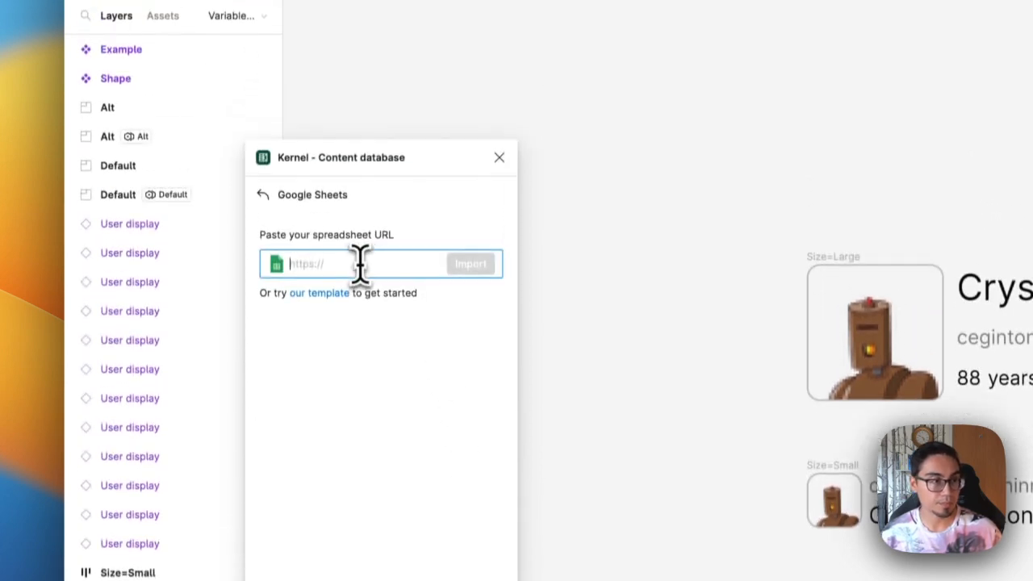
key("super+v")
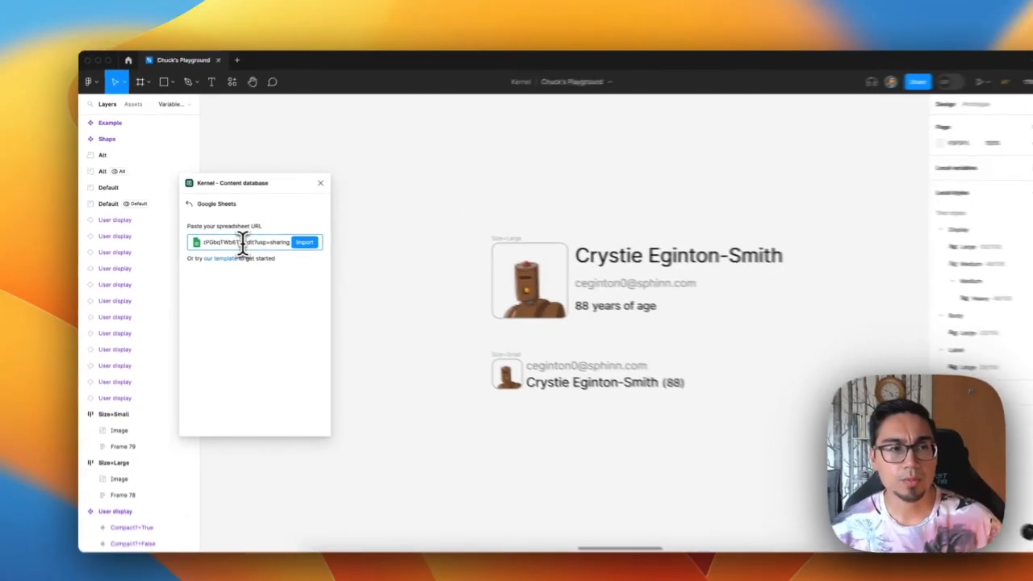
key("Return")
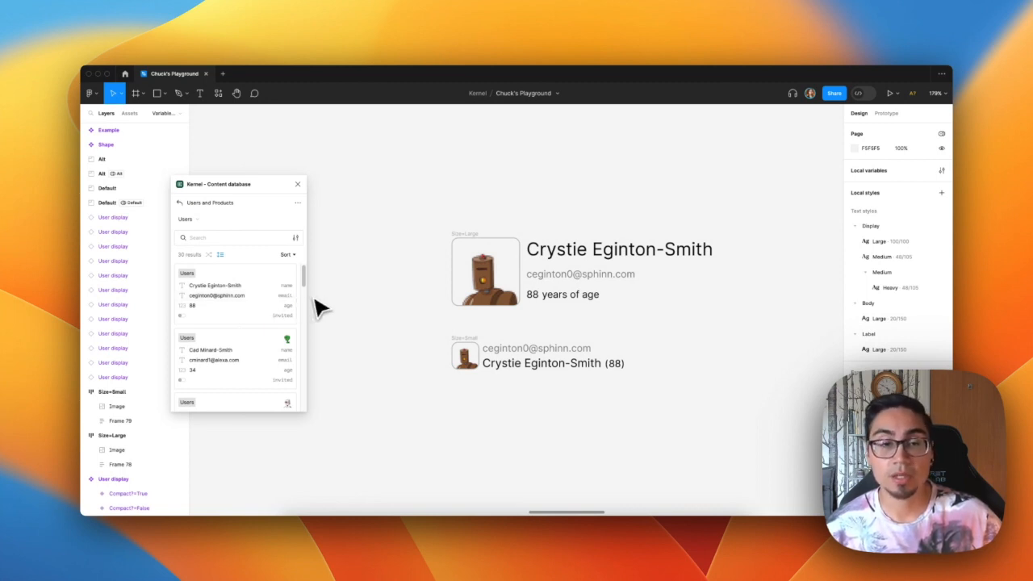
Turn the Size=Large and Size=Small frames into components
left_click(462, 239)
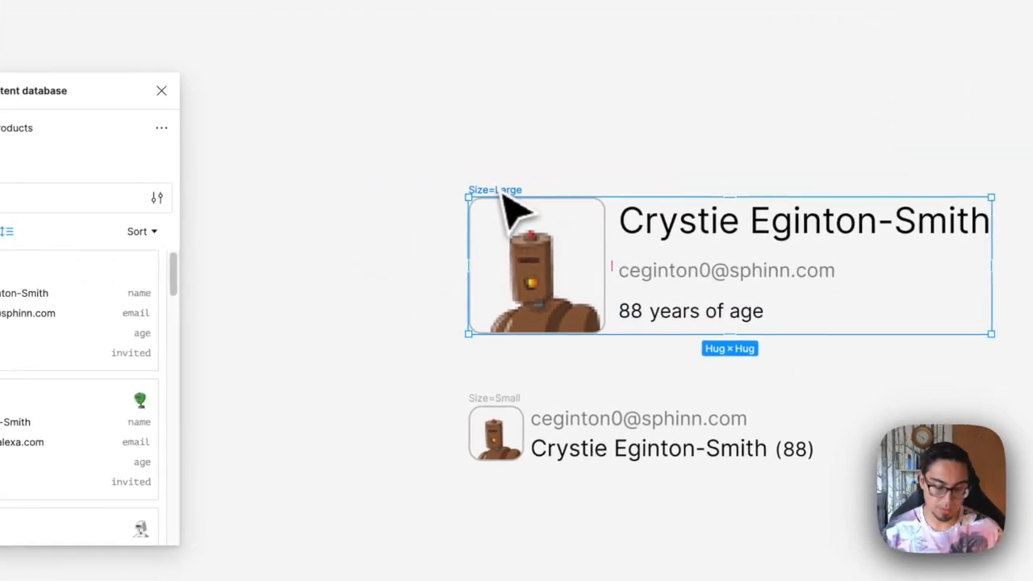
key("super+alt+k")
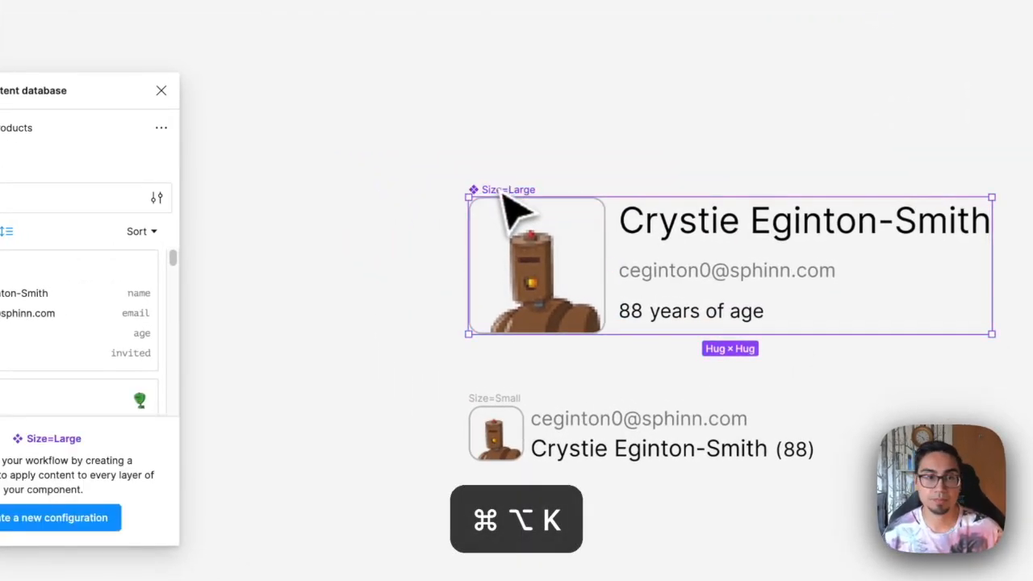
left_click(508, 406)
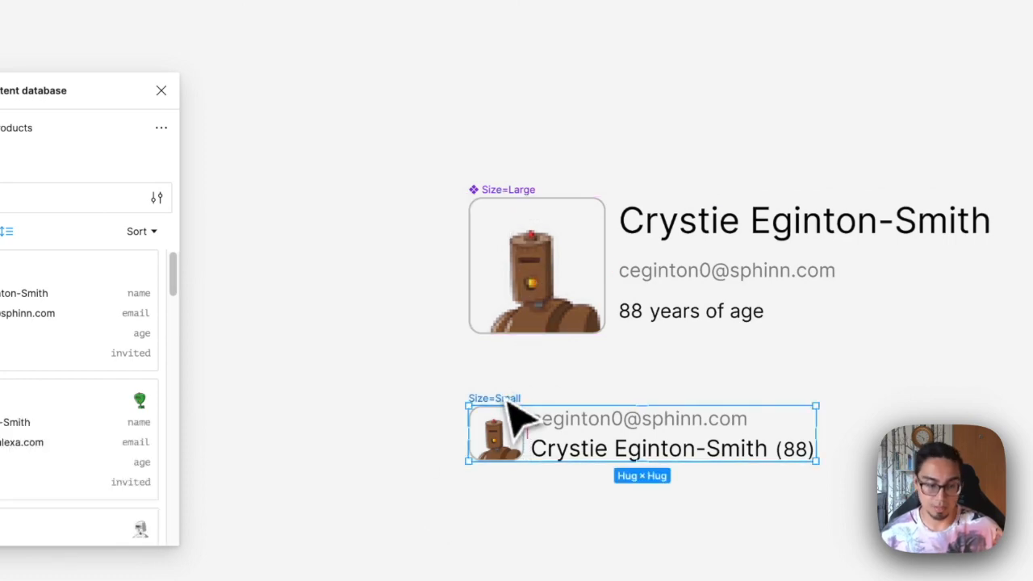
key("super+alt+k")
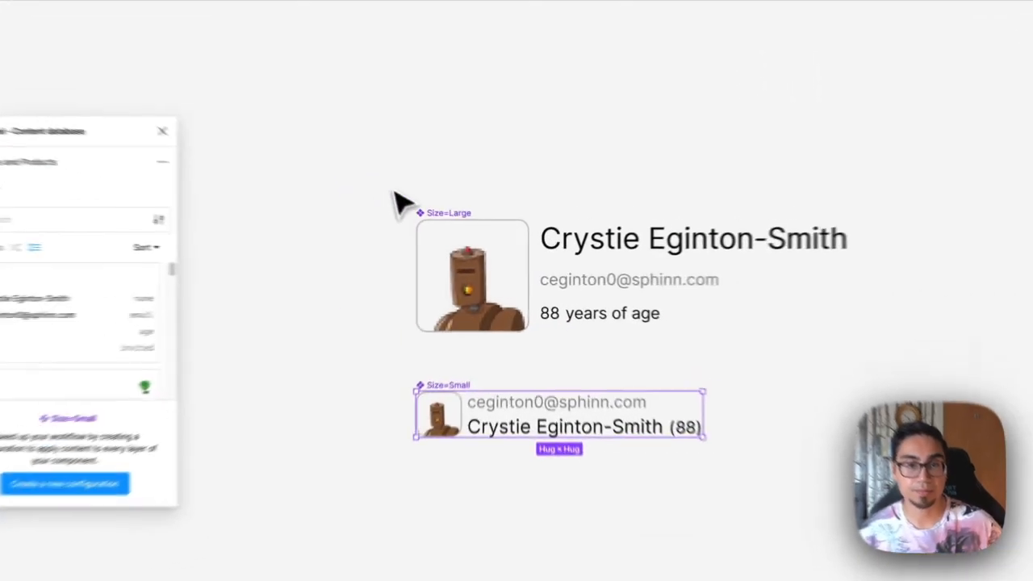
Combine the two size components as variants and name the component set UserBadge
left_click_drag(425, 207, 730, 416)
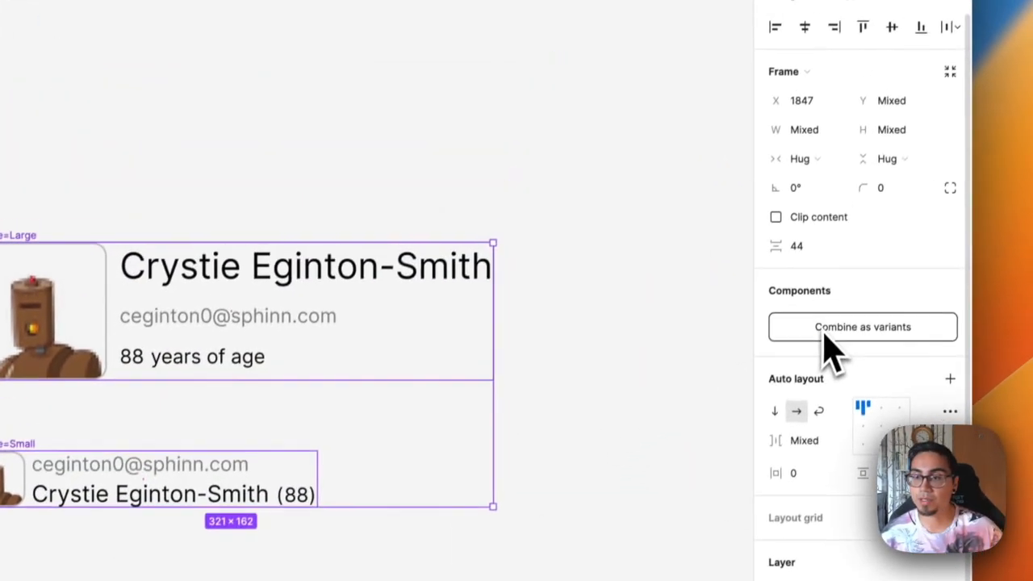
left_click(857, 208)
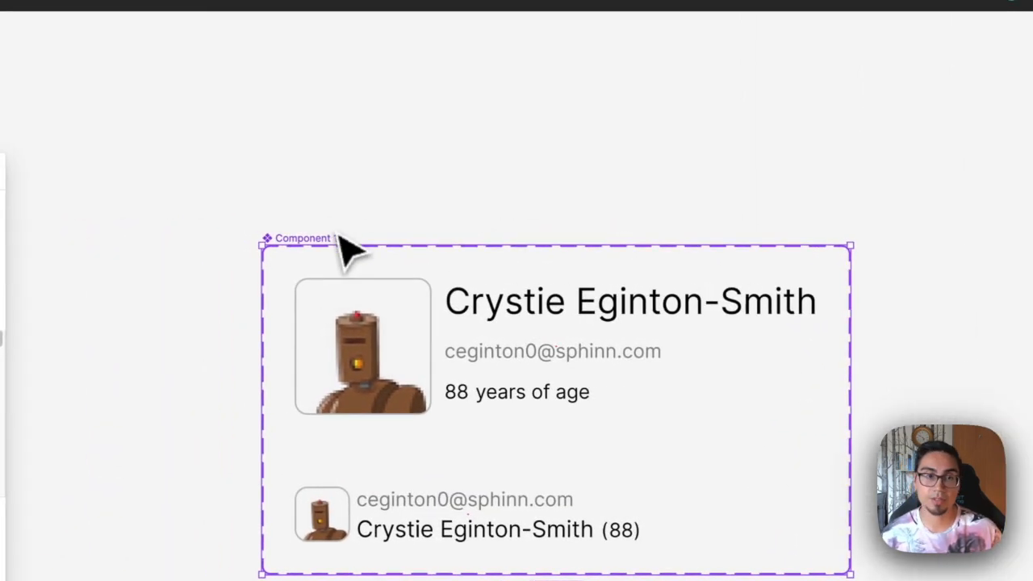
double_click(332, 238)
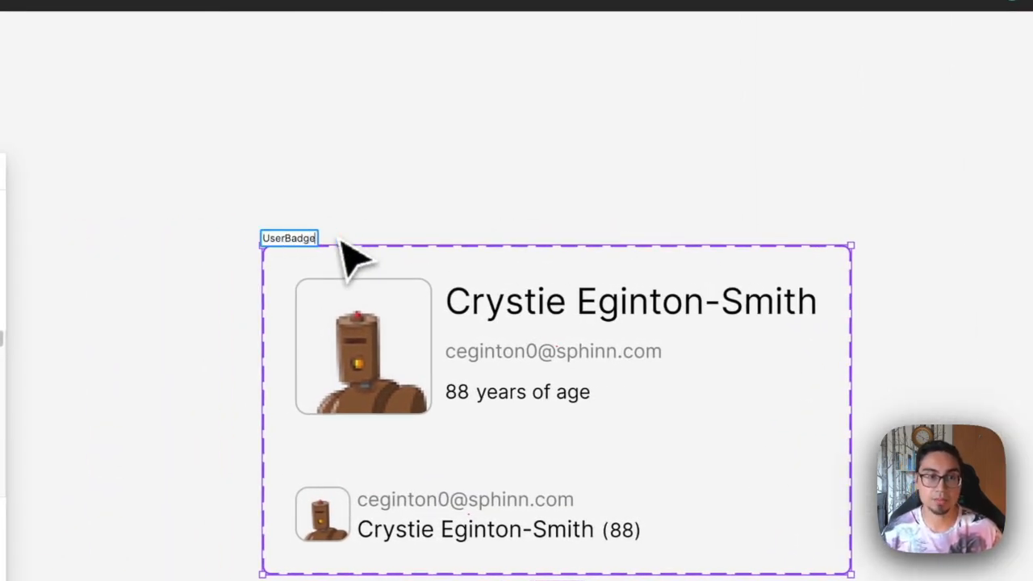
left_click(561, 381)
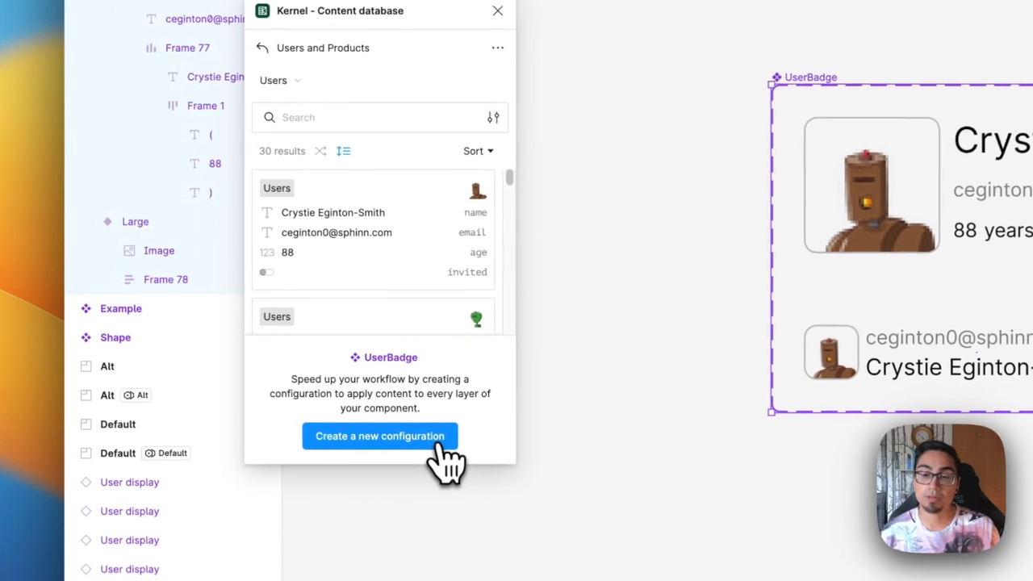
Start a new configuration for UserBadge and link the Small variant's age text to the Users Age field
left_click(440, 442)
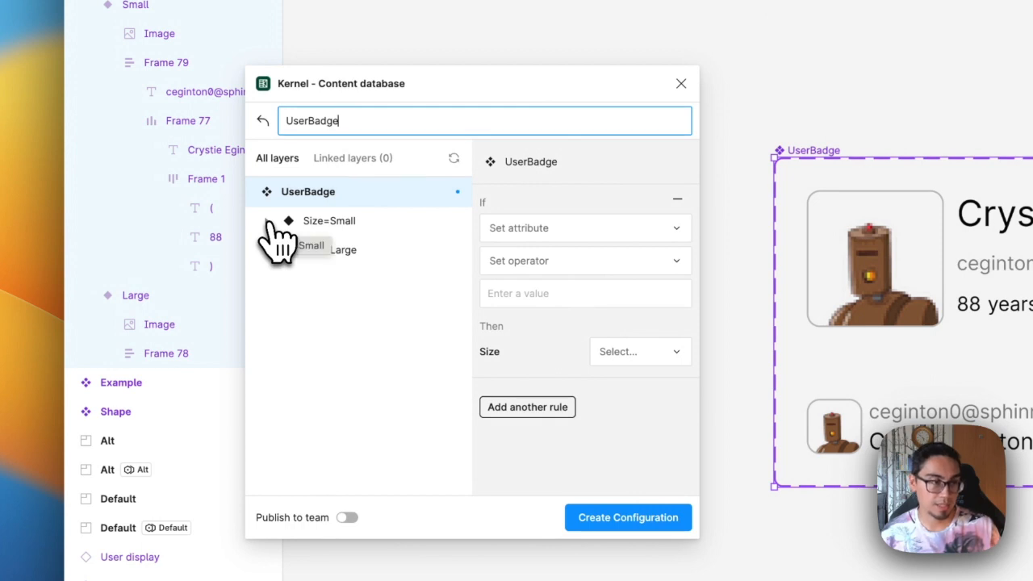
left_click(268, 221)
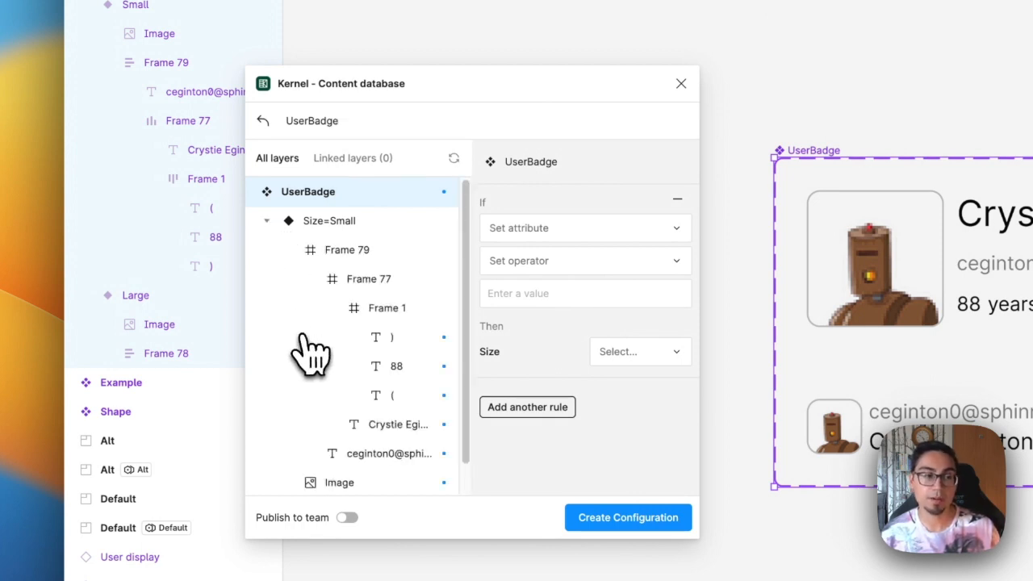
left_click(403, 368)
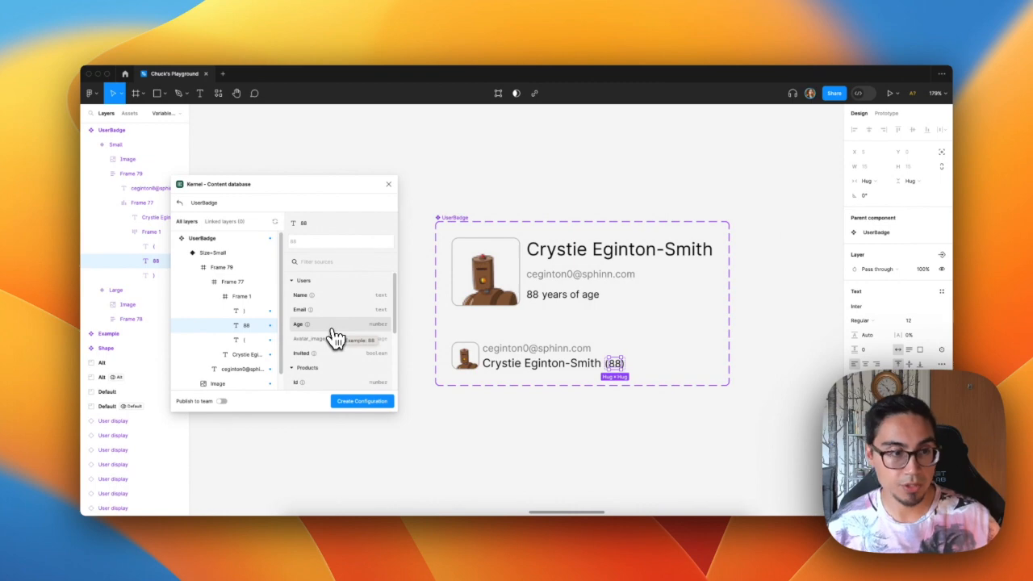
left_click(333, 326)
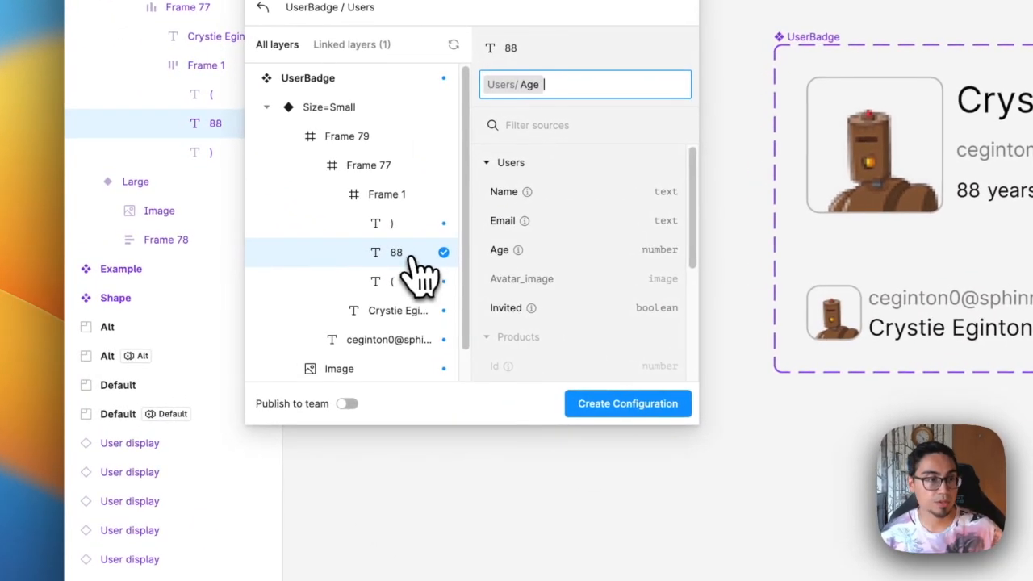
Link the Small variant's name, email and image layers to the Users Name, Email and Avatar_image fields
scroll(414, 279, "down", 1)
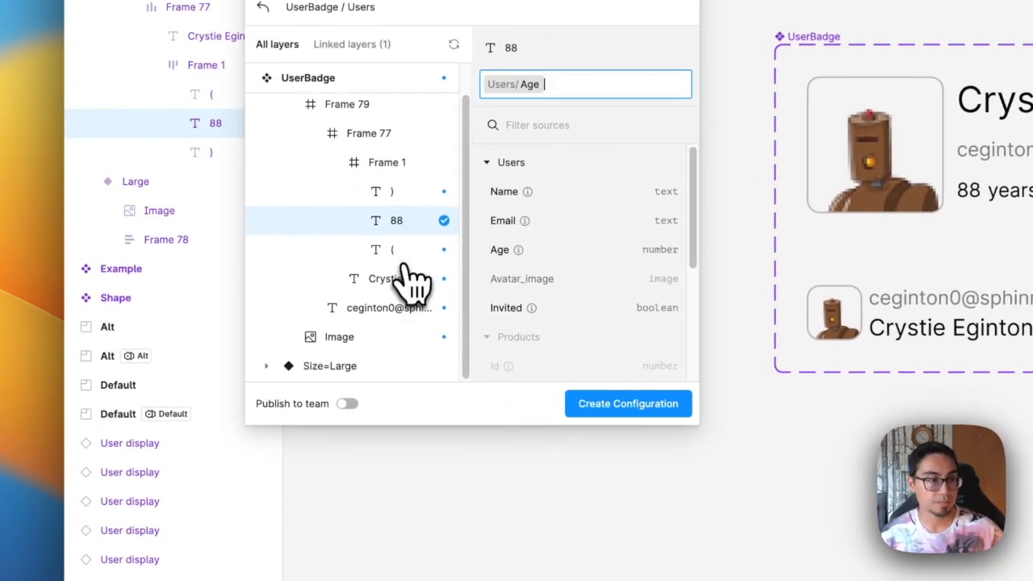
left_click(402, 279)
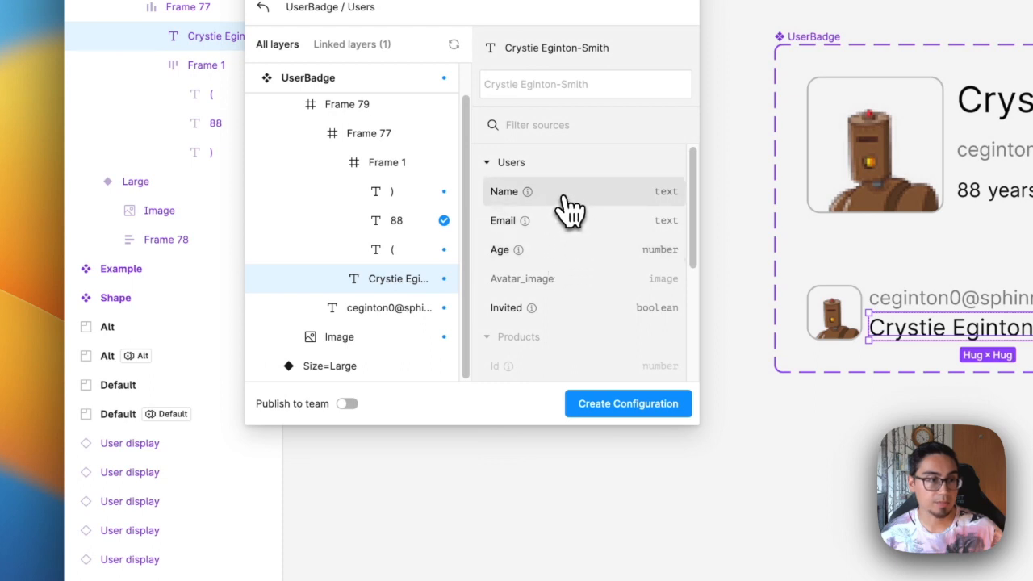
left_click(557, 195)
left_click(404, 327)
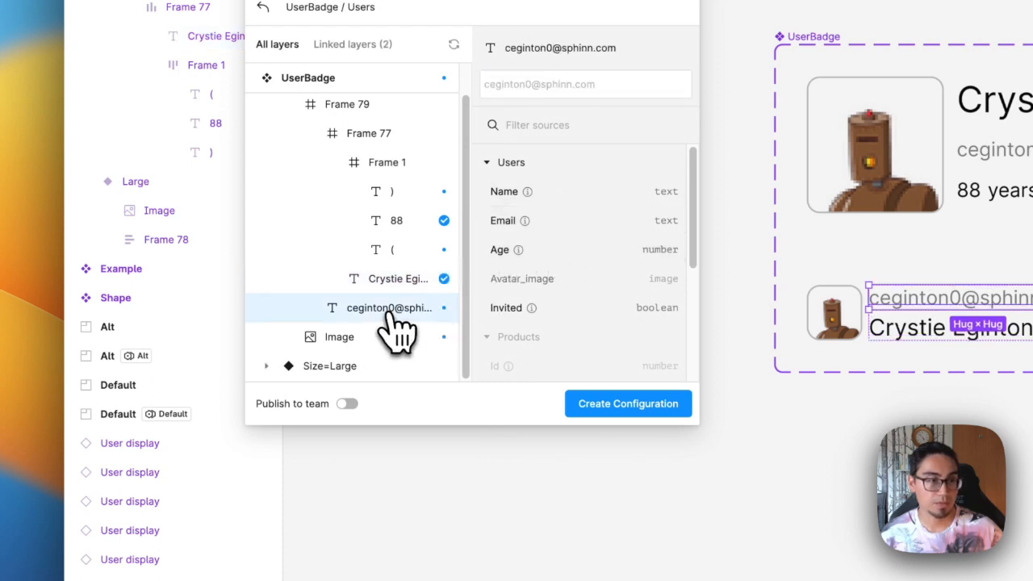
left_click(545, 222)
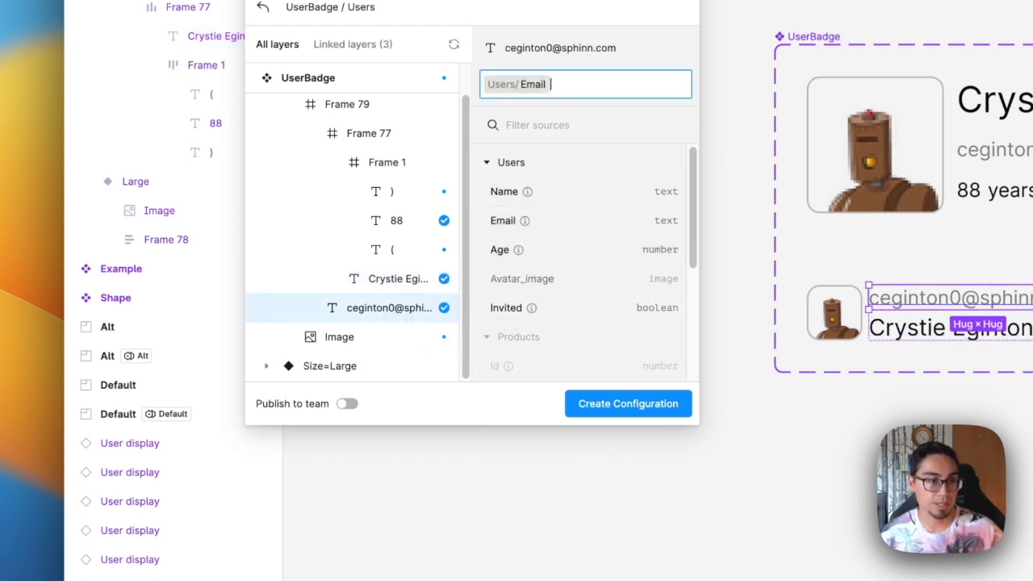
left_click(360, 337)
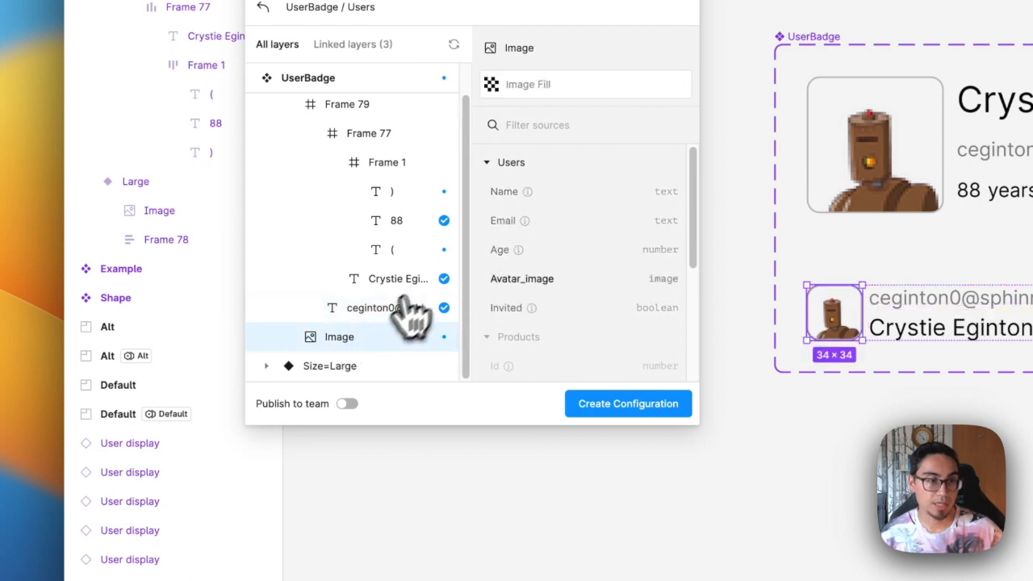
left_click(562, 297)
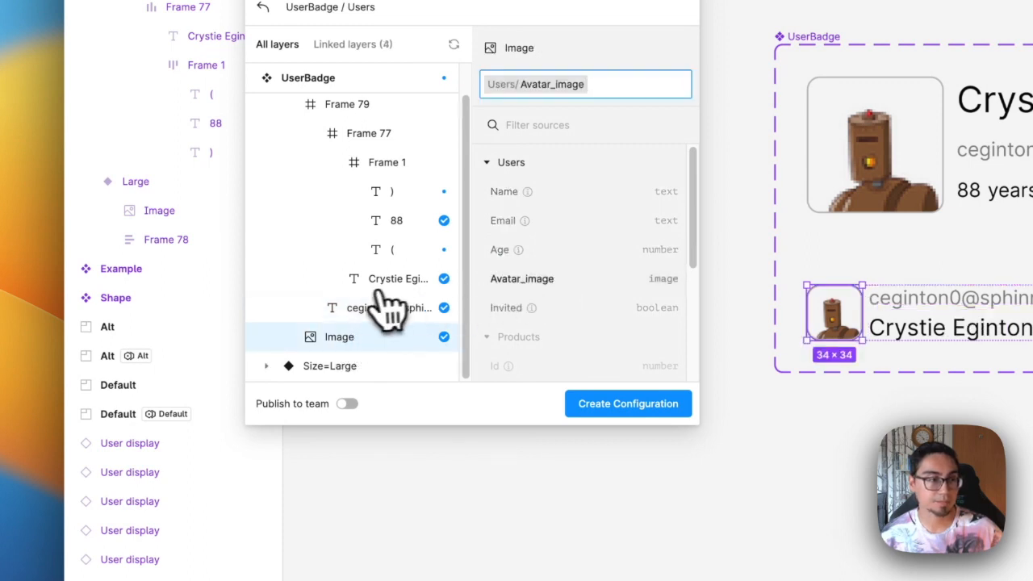
Link the Large variant's age, email, name and image layers to the matching Users Age, Email, Name and Avatar_image fields
left_click(267, 366)
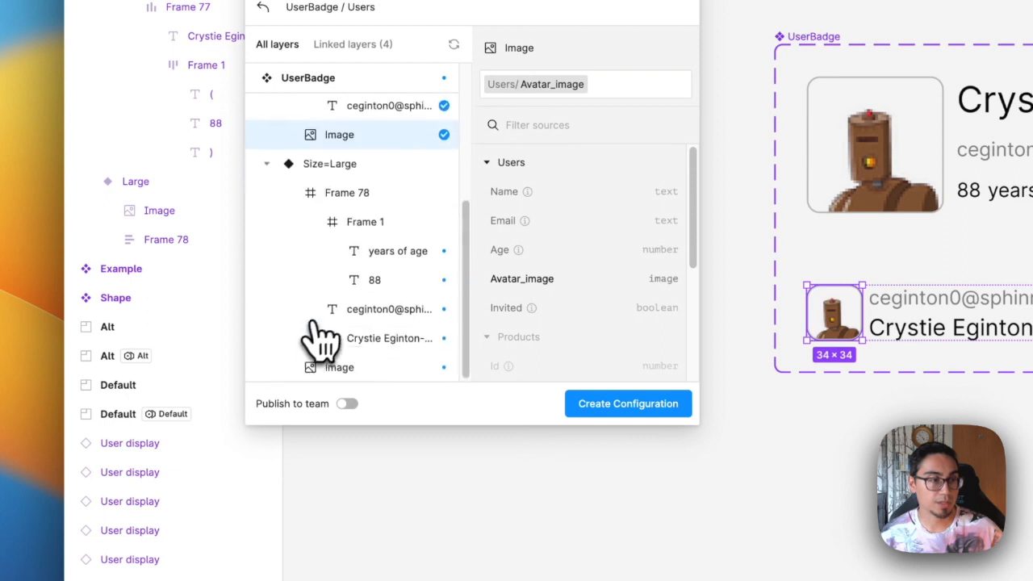
left_click(411, 278)
left_click(497, 249)
left_click(388, 307)
left_click(529, 220)
left_click(546, 194)
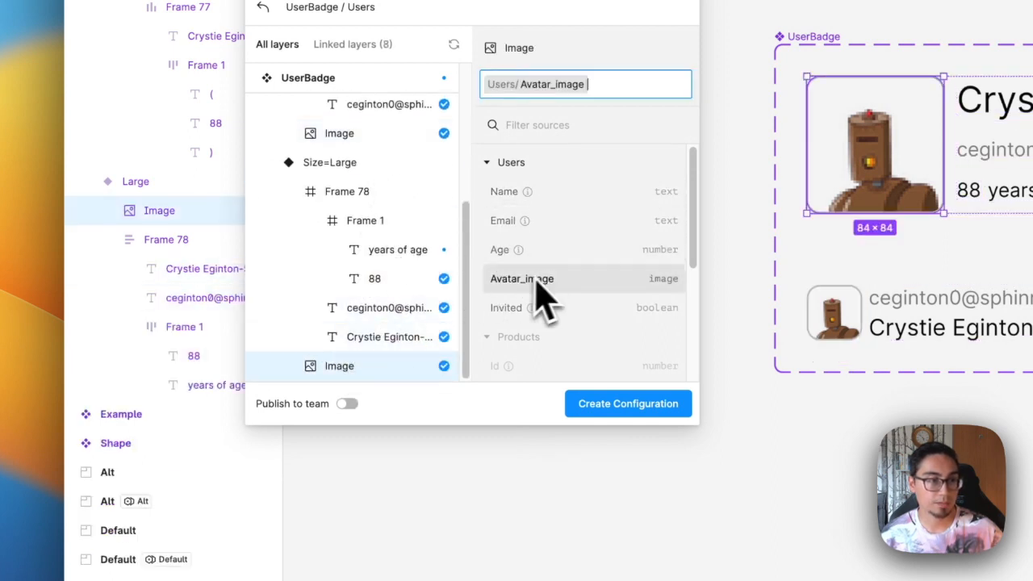
left_click(533, 279)
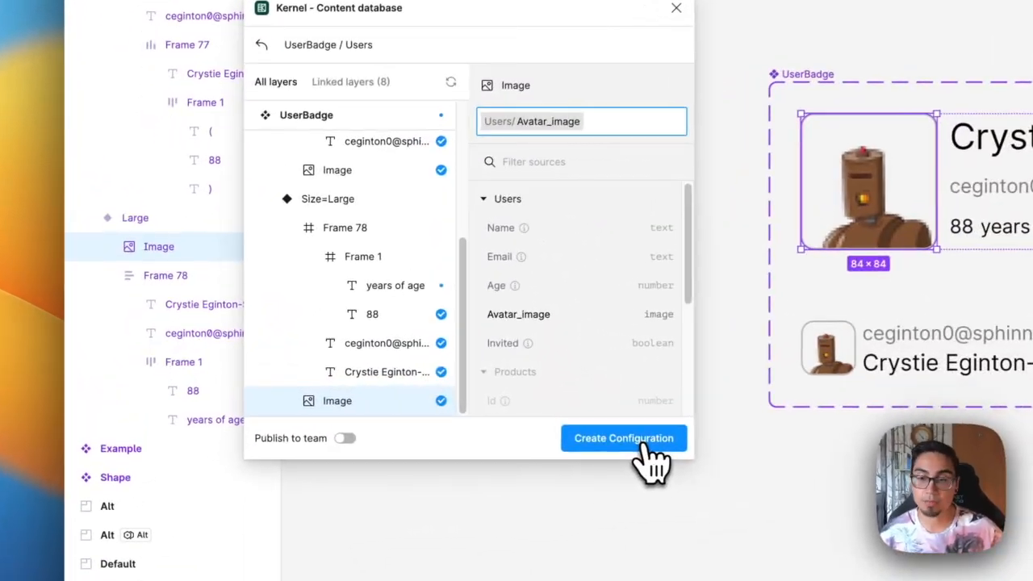
Save the configuration as UserBadge / Users and return to the library view
left_click(370, 403)
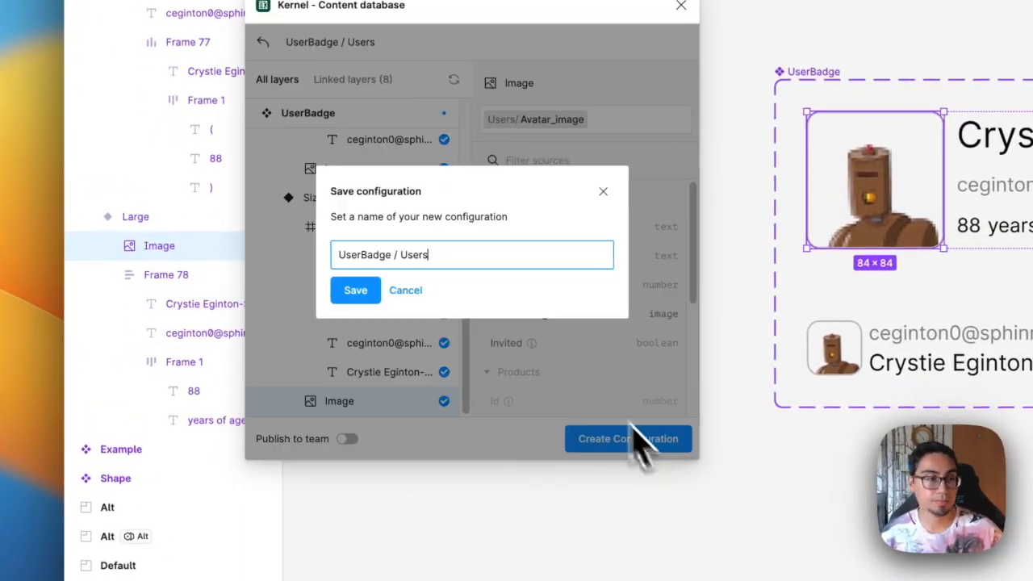
left_click(359, 293)
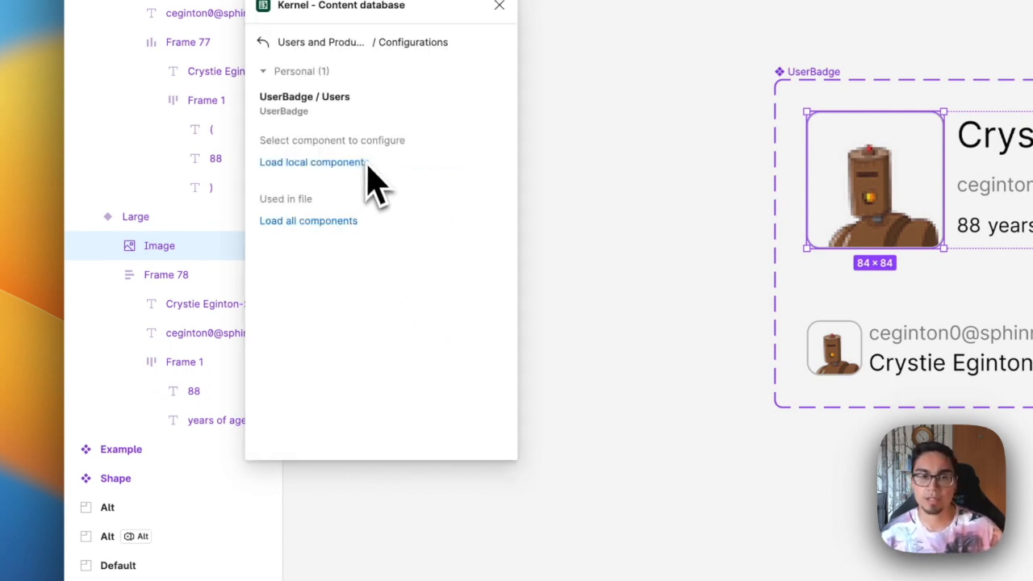
left_click(263, 42)
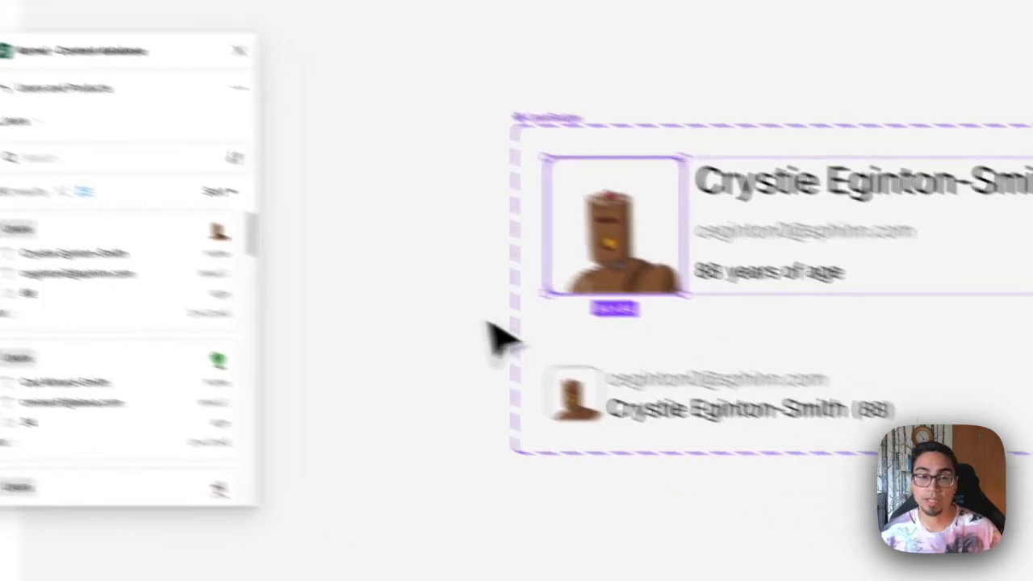
Place a UserBadge instance and duplicate it into a two-column grid of eight badges
left_click(1009, 209)
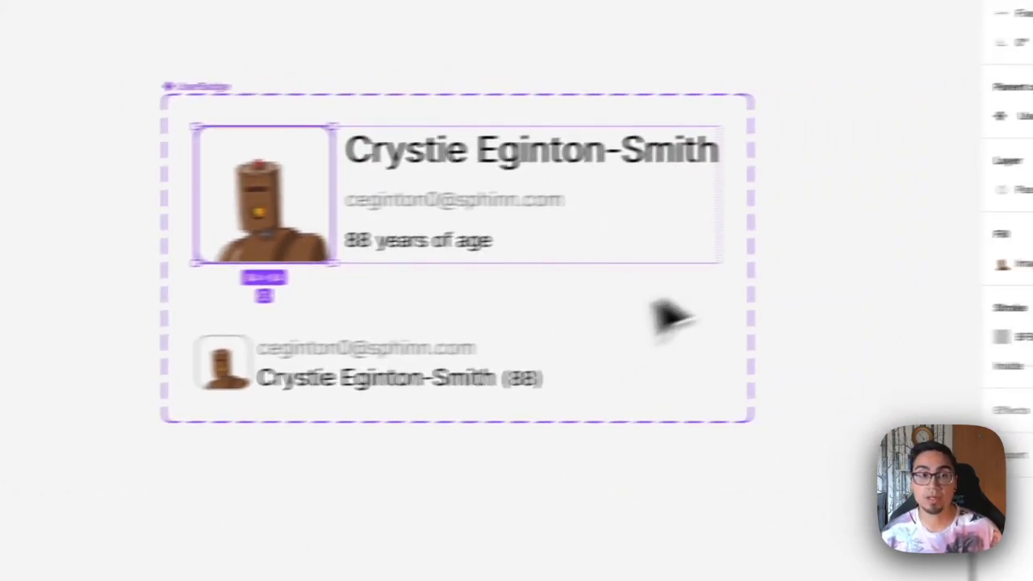
scroll(648, 339, "down", 3)
left_click_drag(665, 374, 750, 257)
left_click(302, 242)
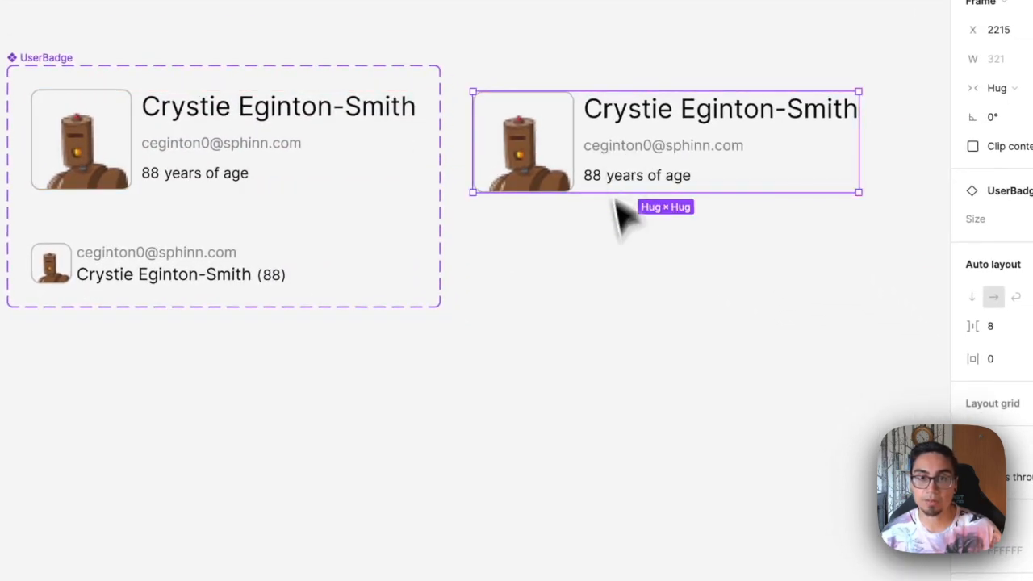
left_click_drag(615, 200, 407, 264)
scroll(404, 309, "down", 1)
left_click_drag(408, 250, 409, 355)
left_click_drag(410, 355, 409, 458)
left_click_drag(602, 52, 326, 424)
left_click_drag(333, 320, 710, 279)
left_click_drag(710, 279, 557, 292)
left_click(484, 150)
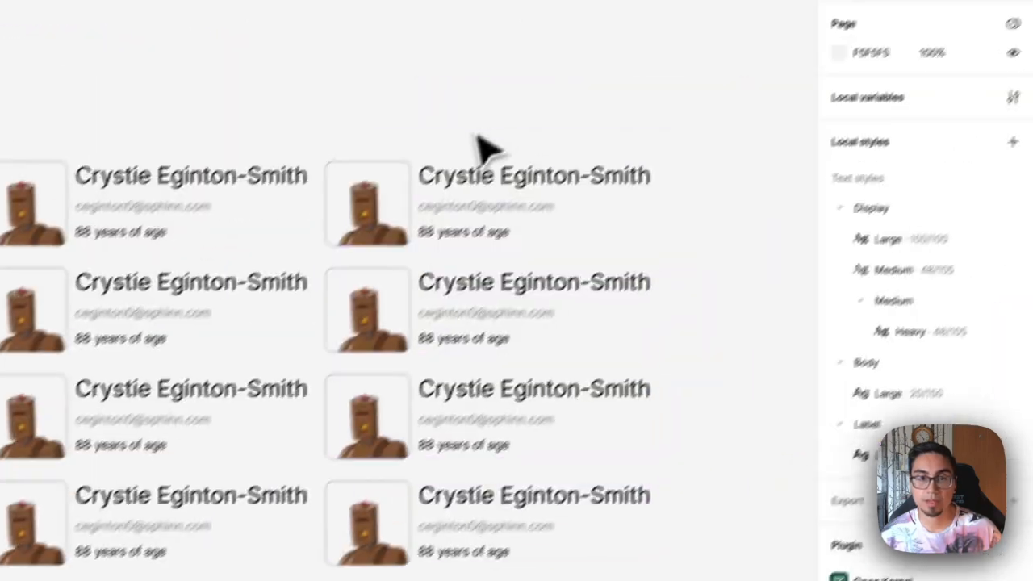
Select all eight badge instances and apply the Users content to them
left_click_drag(661, 157, 193, 510)
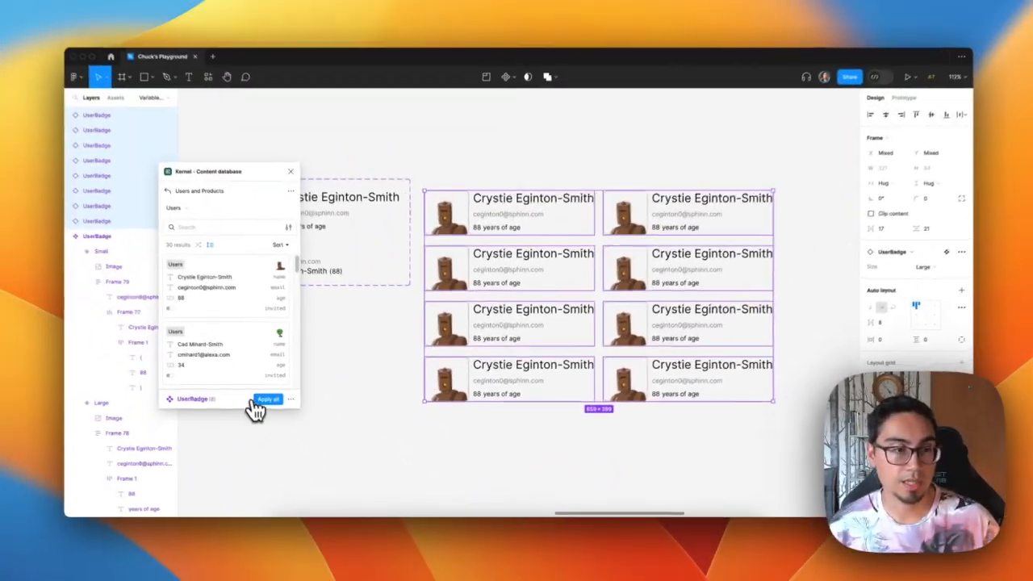
left_click(259, 400)
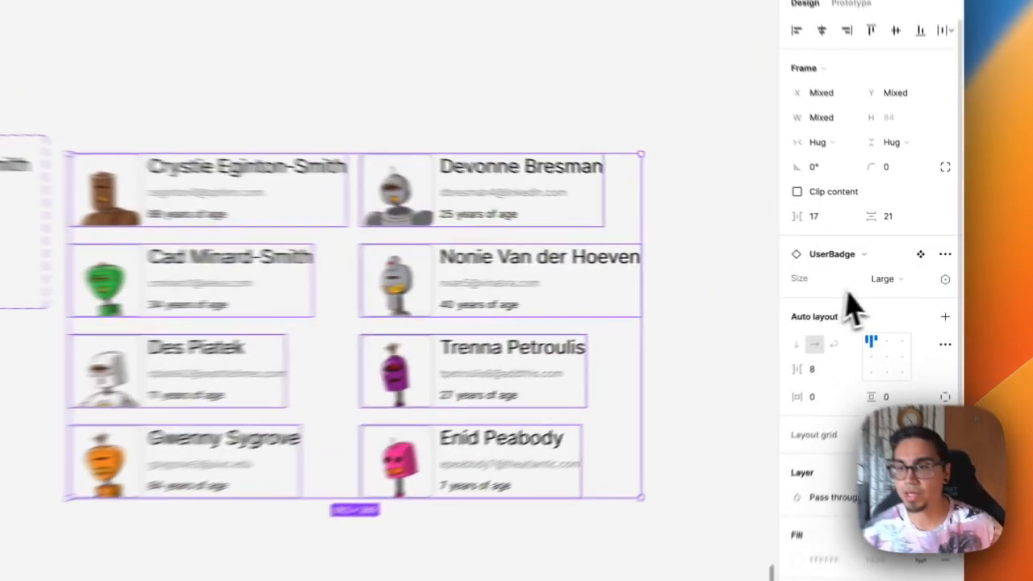
Switch the selected instances' Size property to Small, then deselect
left_click(908, 276)
left_click(881, 299)
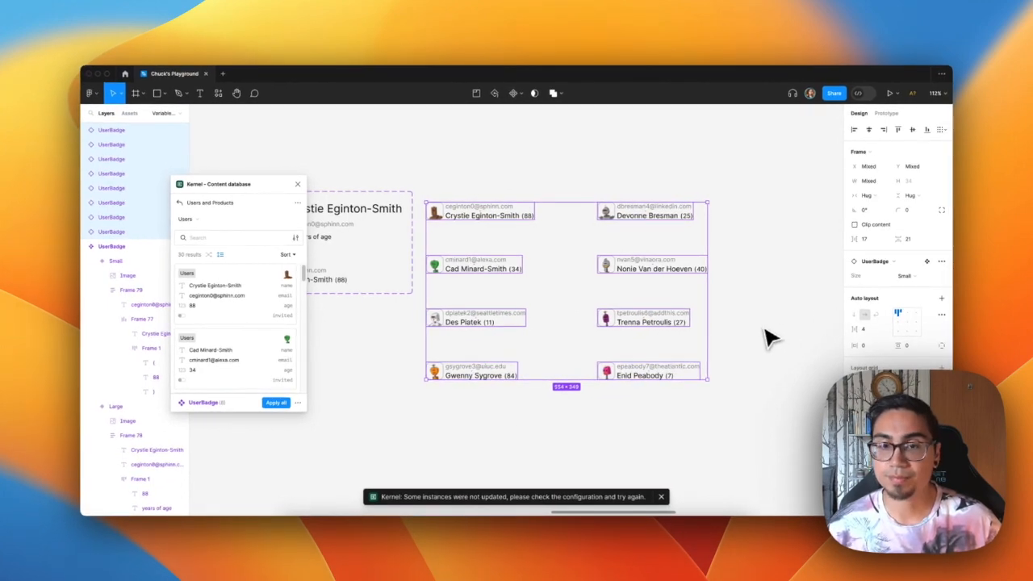
left_click(500, 426)
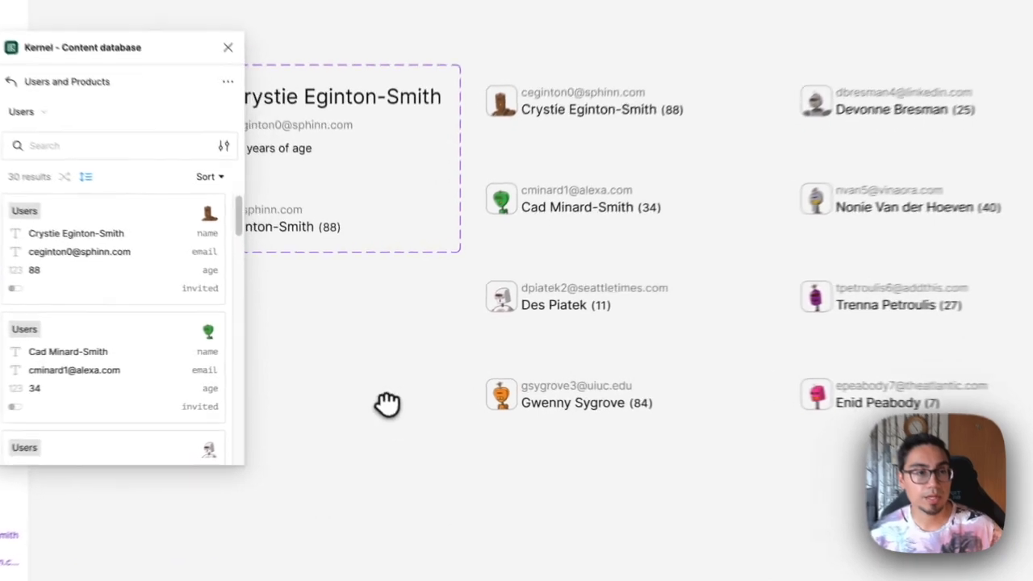
left_click_drag(385, 379, 510, 396)
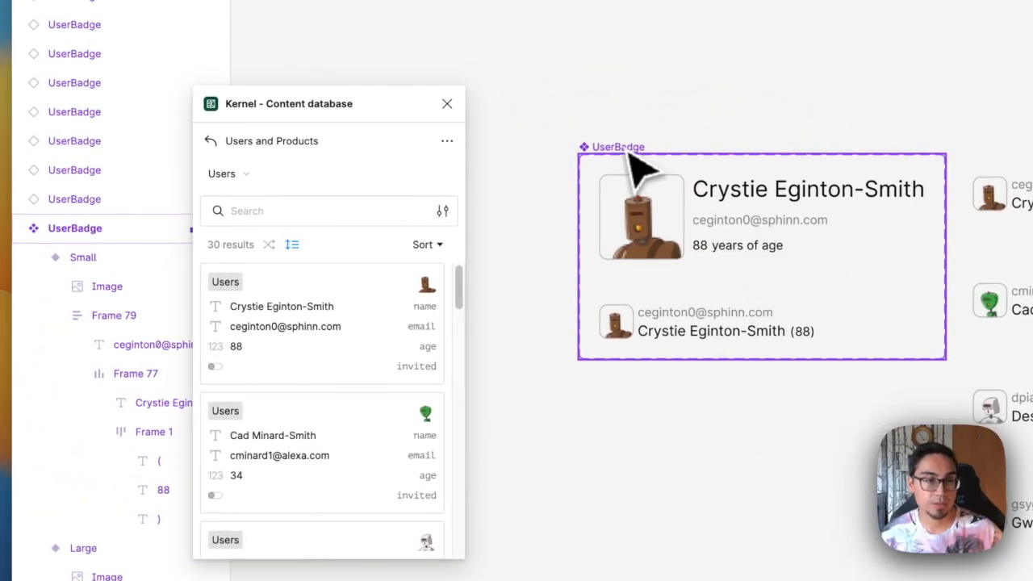
Open the UserBadge / Users configuration for editing from the main UserBadge component
left_click(637, 168)
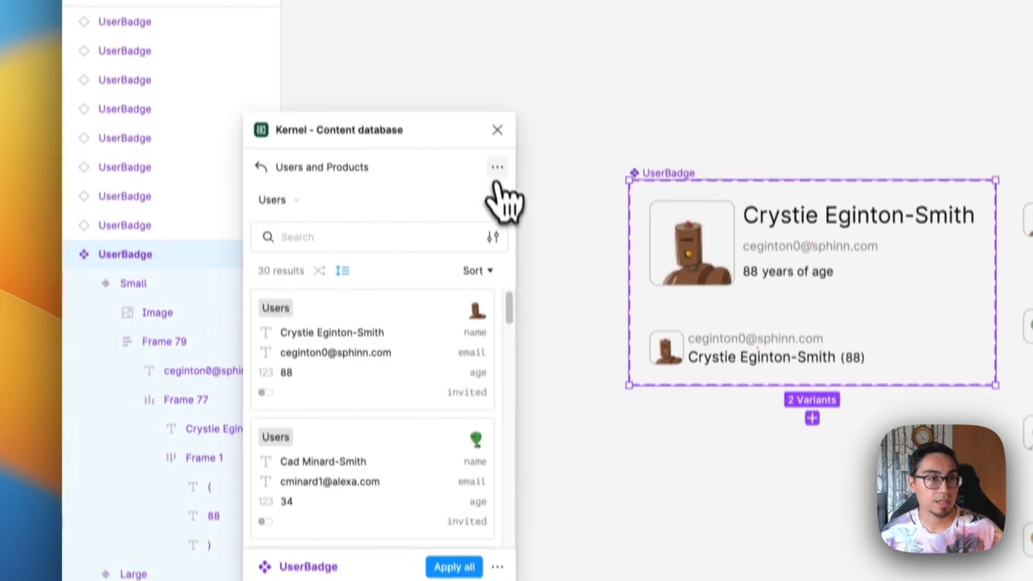
left_click(497, 168)
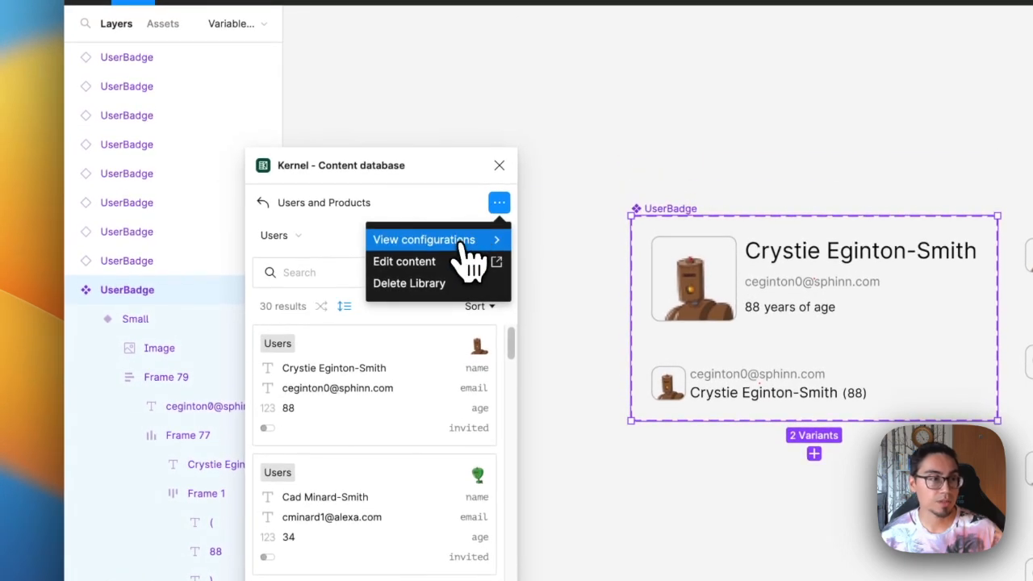
left_click(465, 243)
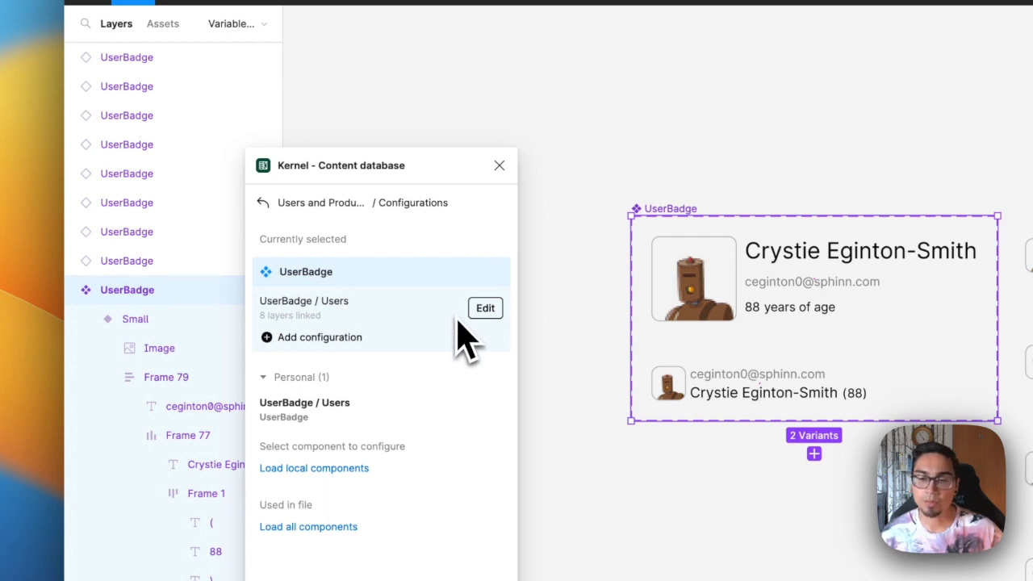
left_click(485, 309)
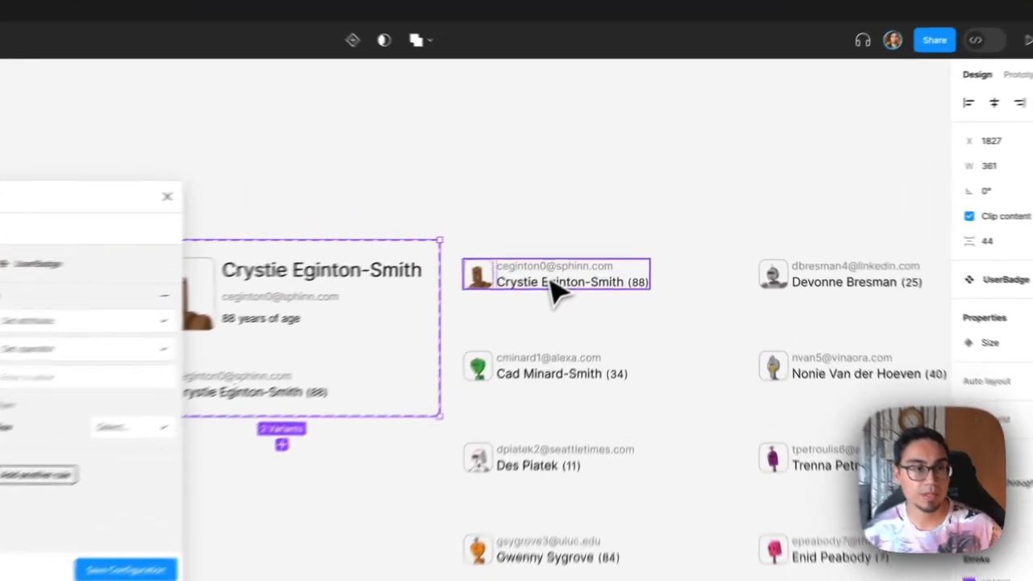
left_click(619, 234)
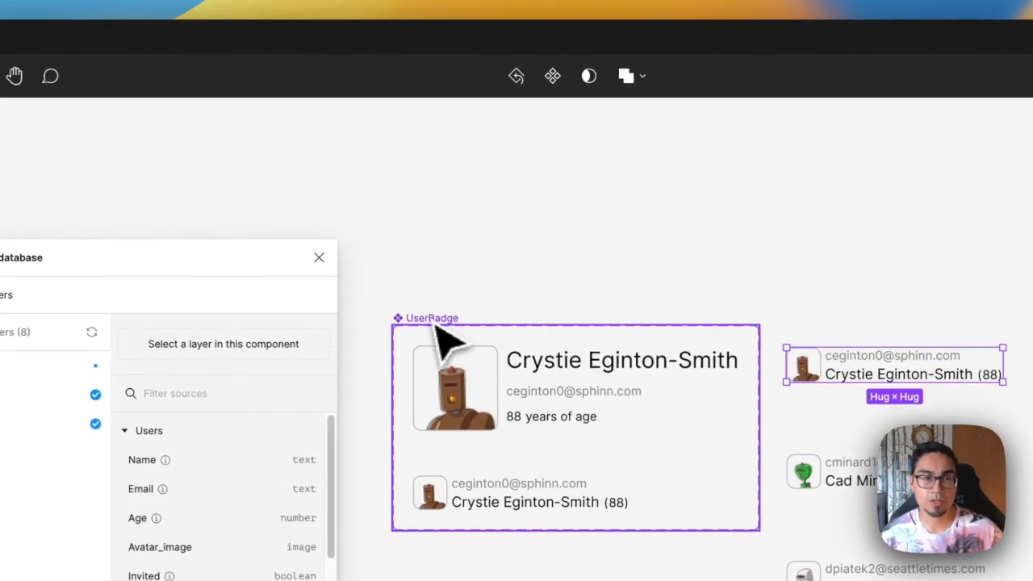
left_click(437, 329)
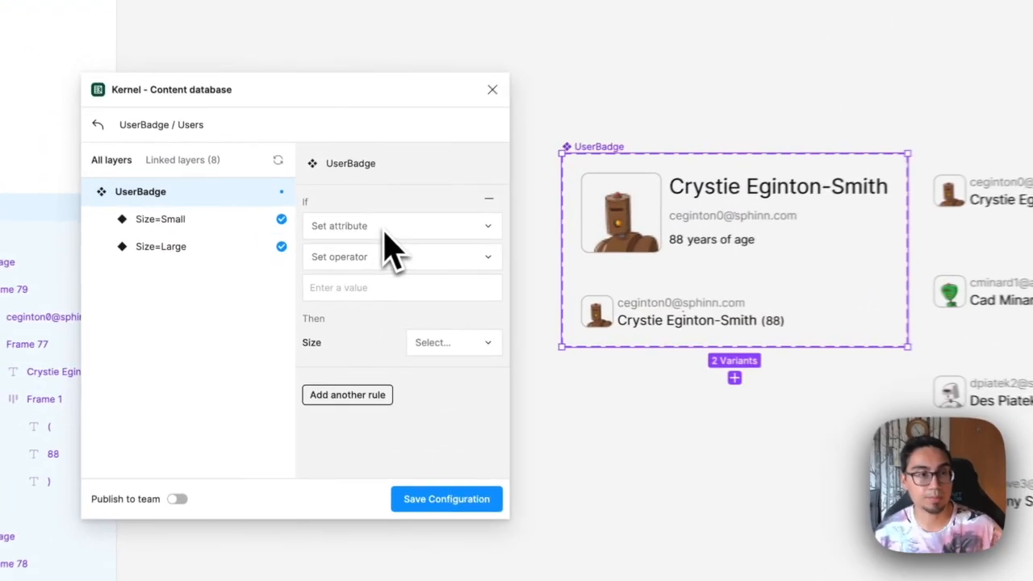
Add a condition rule: if Users / Age is greater than 50, set Size to Small
left_click(489, 230)
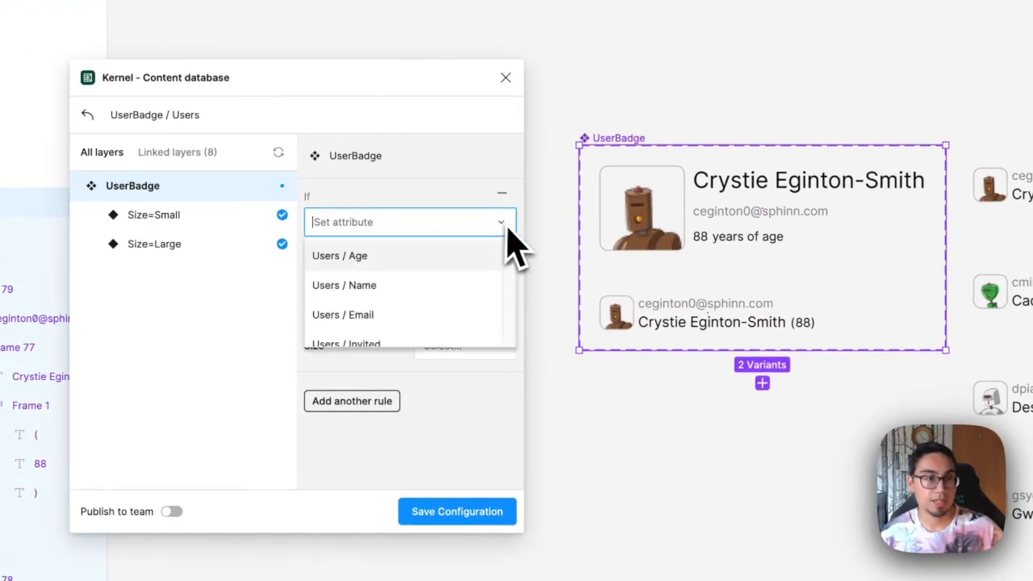
left_click(440, 259)
left_click(467, 260)
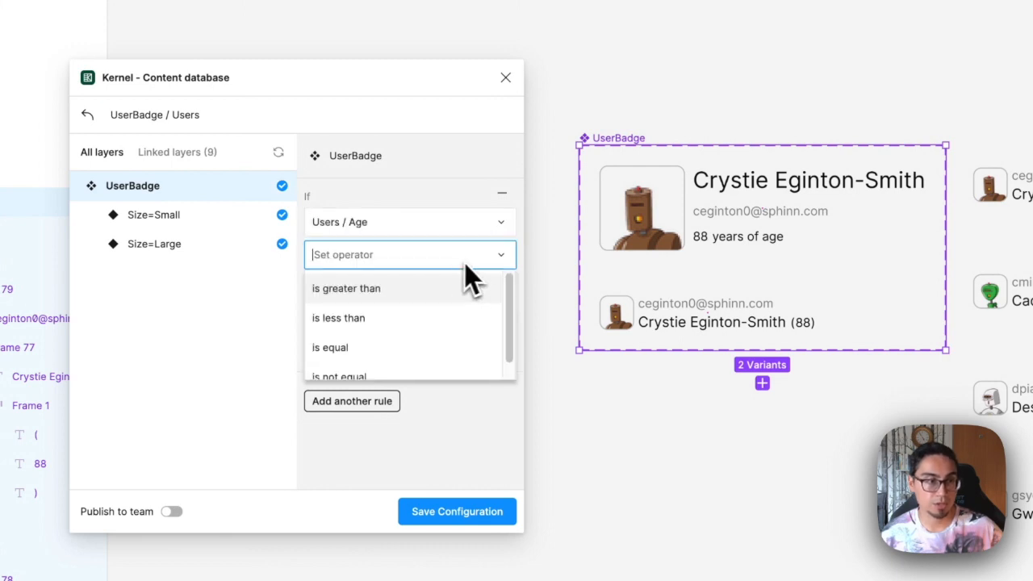
left_click(445, 290)
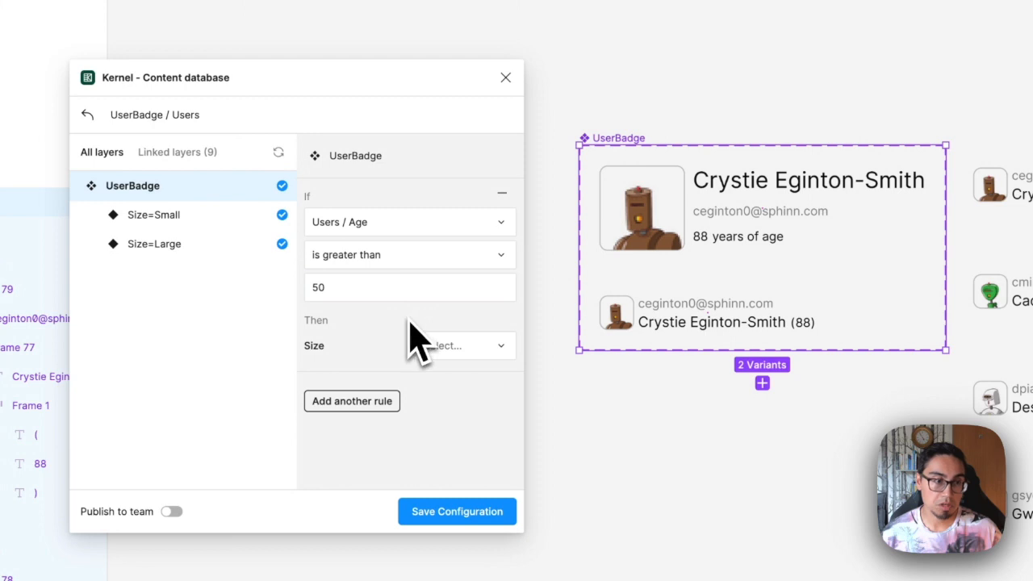
left_click(451, 347)
left_click(440, 311)
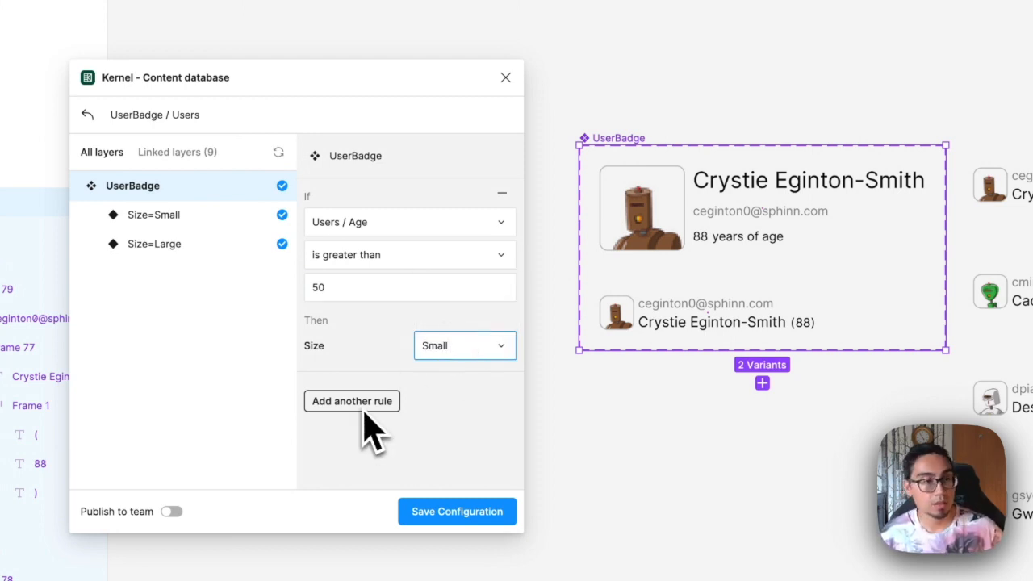
Change the rule to Users / Age is equal 88 with Size set to Large, and save the configuration
left_click(400, 255)
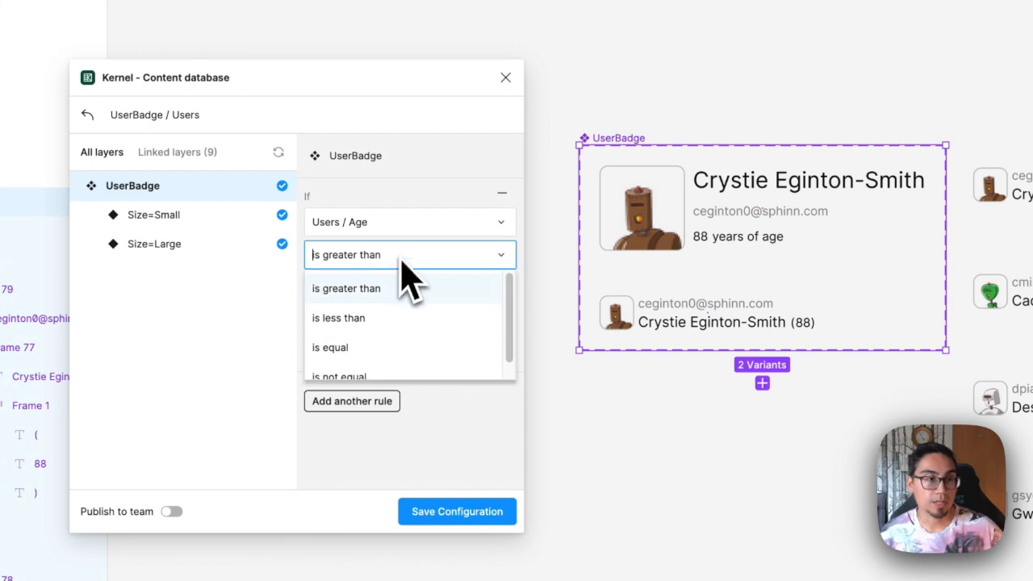
left_click(384, 345)
left_click(355, 289)
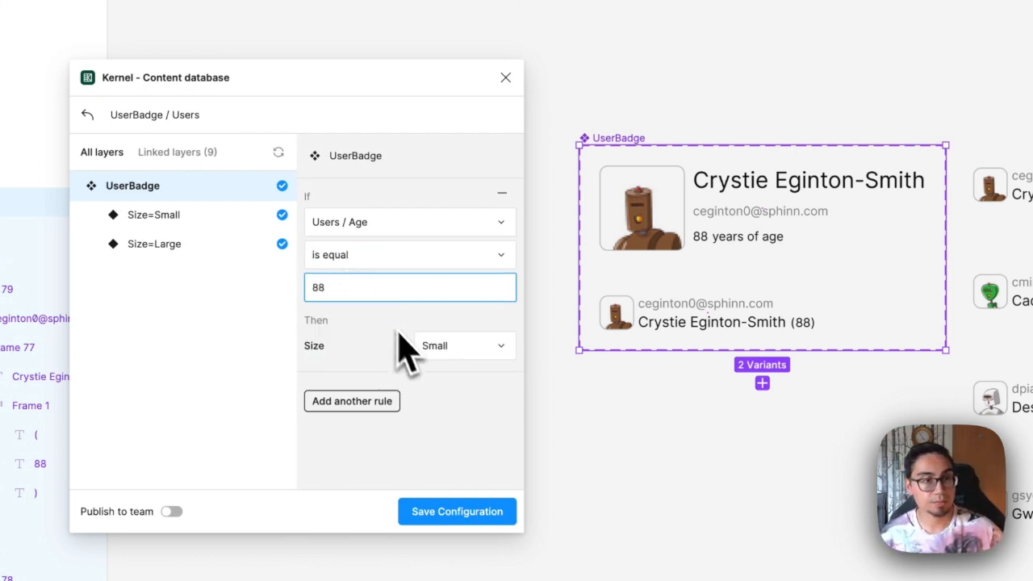
left_click(452, 347)
left_click(448, 282)
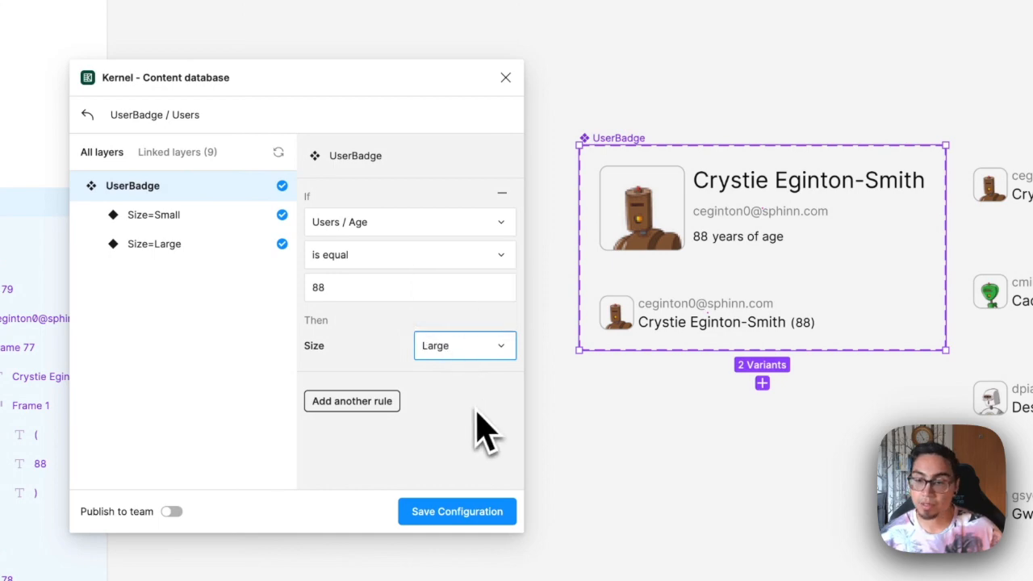
left_click(454, 526)
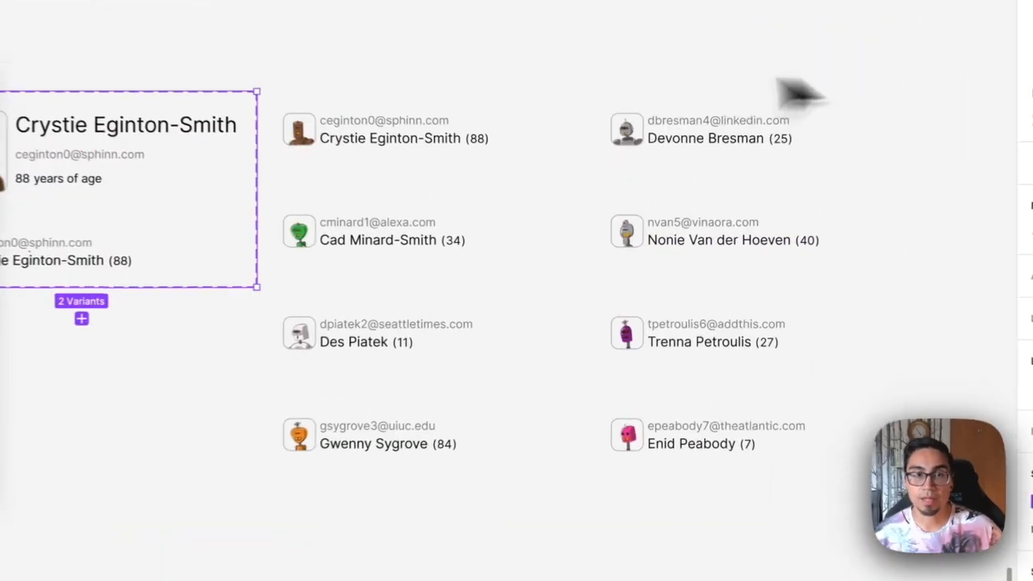
Select all the badge instances and reopen the UserBadge / Users configuration on the component root
left_click(712, 202)
left_click_drag(267, 68, 871, 457)
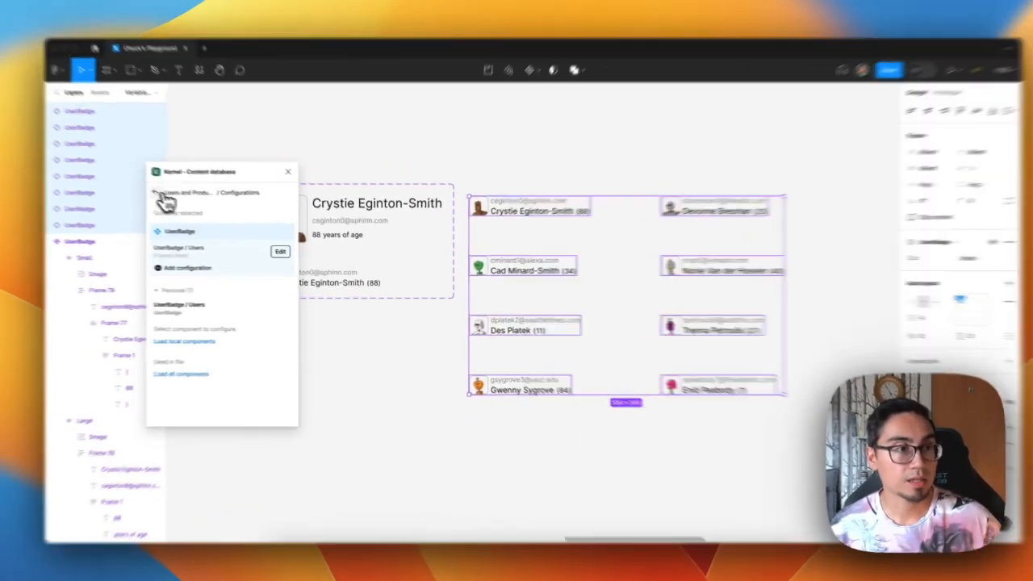
left_click(161, 194)
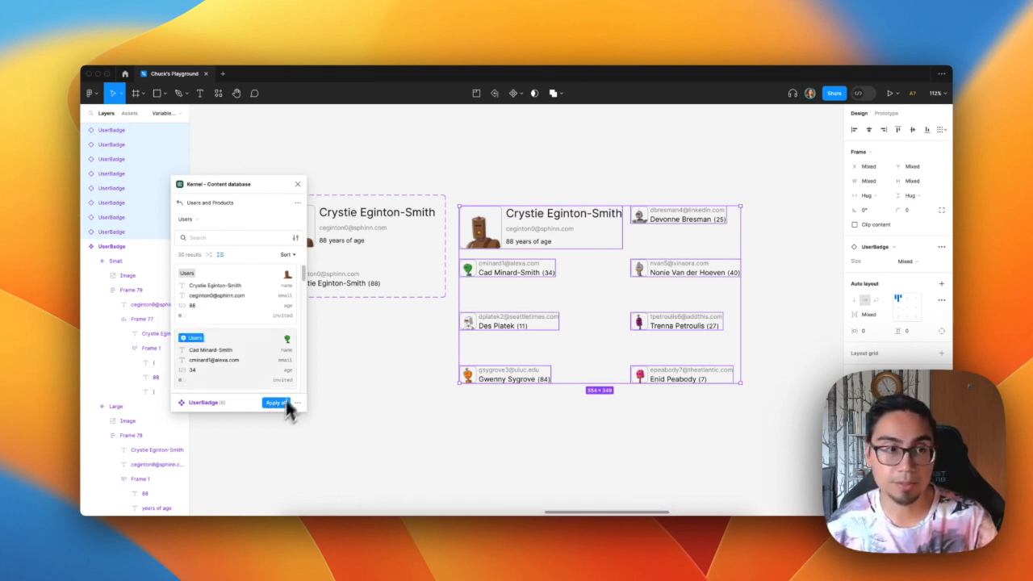
left_click(298, 203)
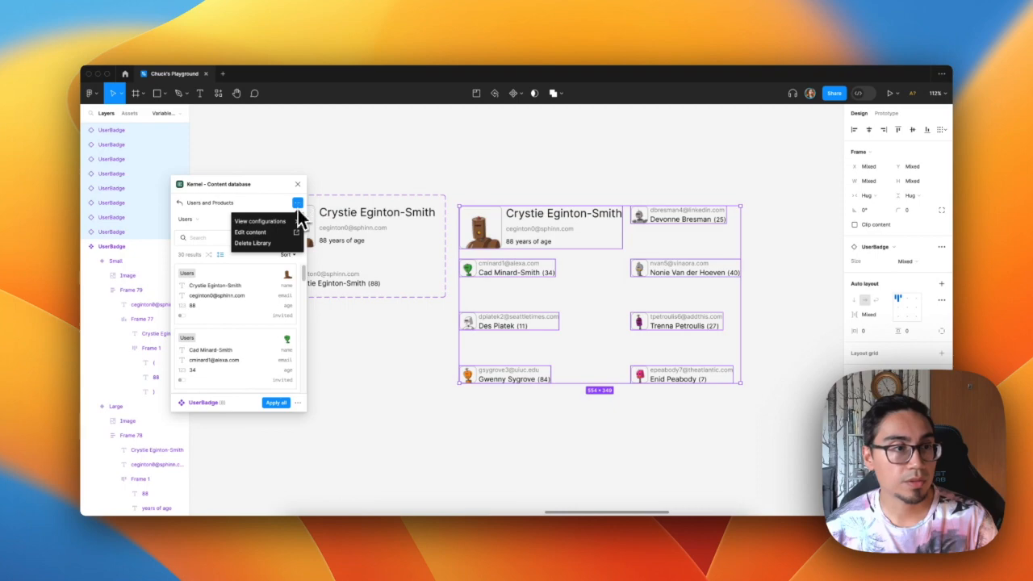
left_click(296, 220)
left_click(293, 257)
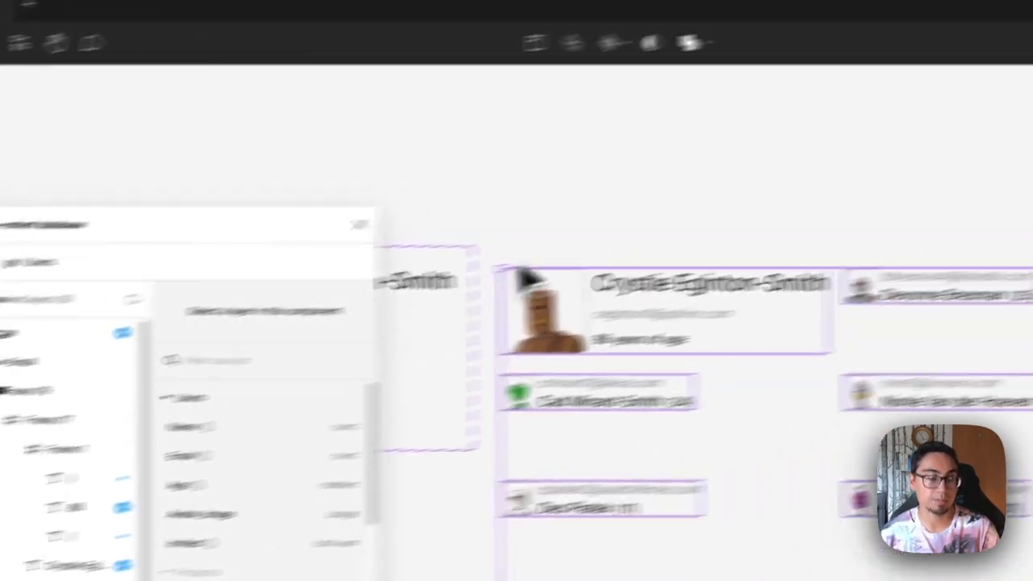
left_click(524, 242)
left_click_drag(525, 242, 923, 265)
left_click(344, 299)
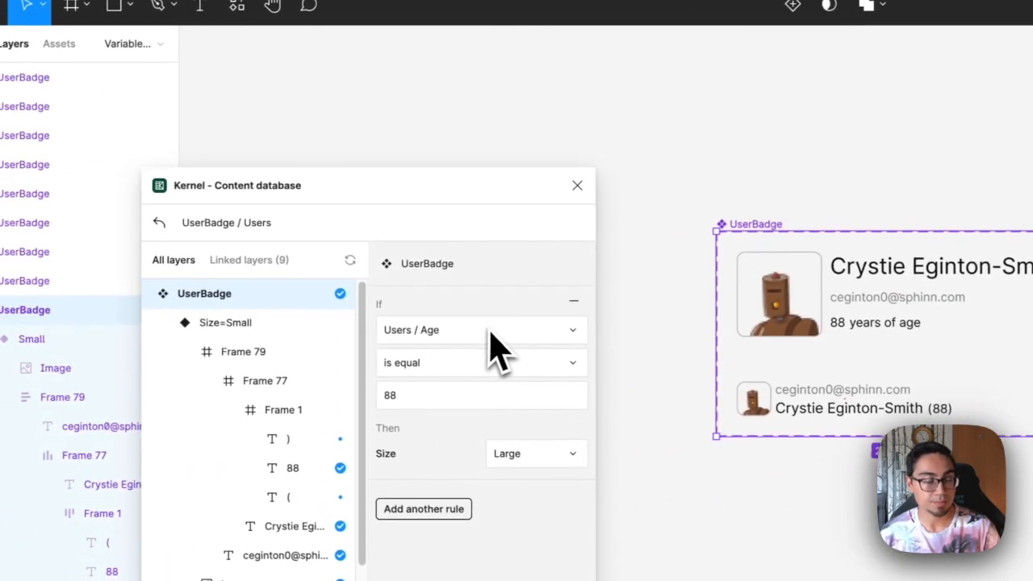
Examine the operator options available for the Users / Age condition
left_click(494, 331)
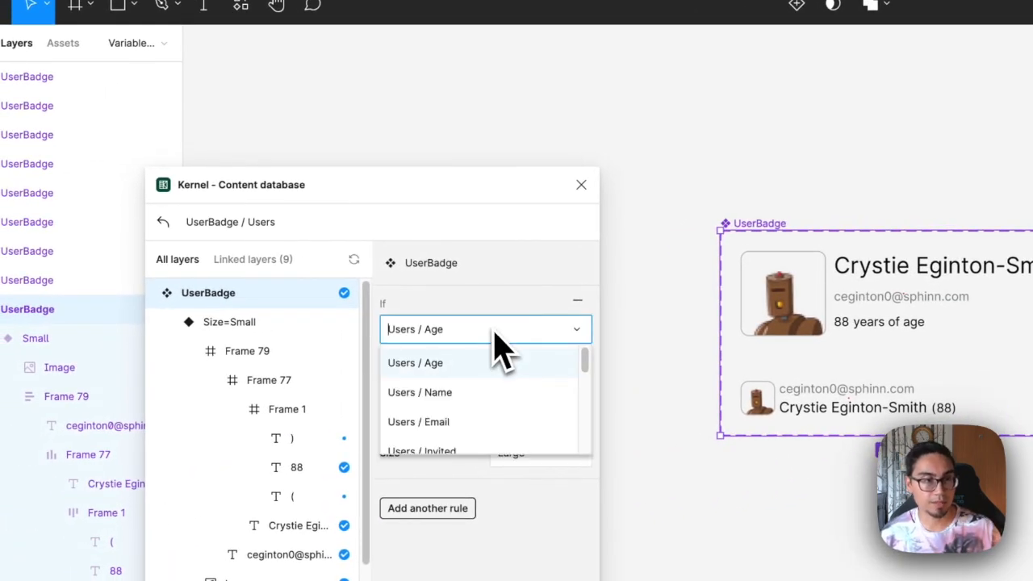
left_click(464, 372)
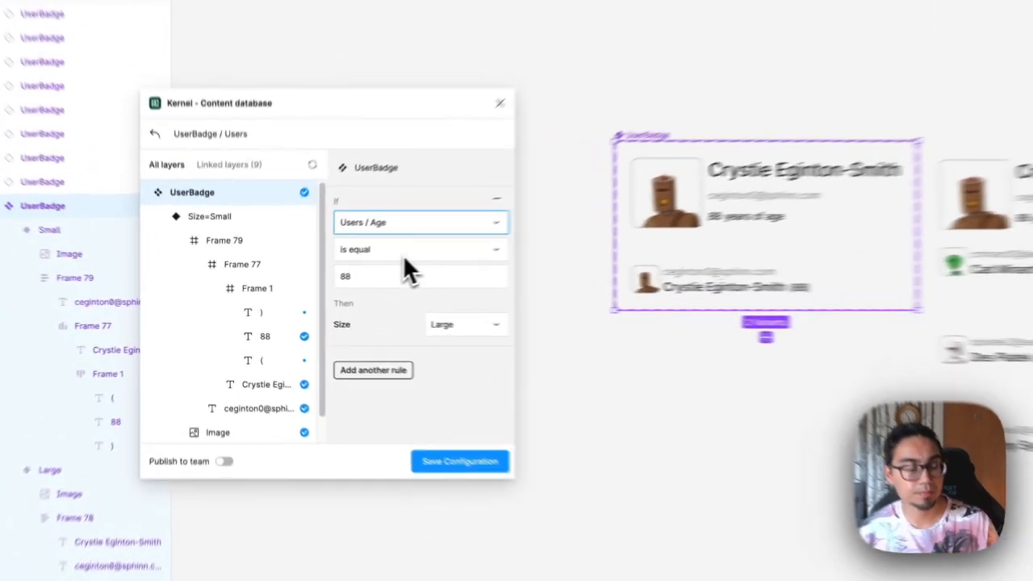
left_click(331, 275)
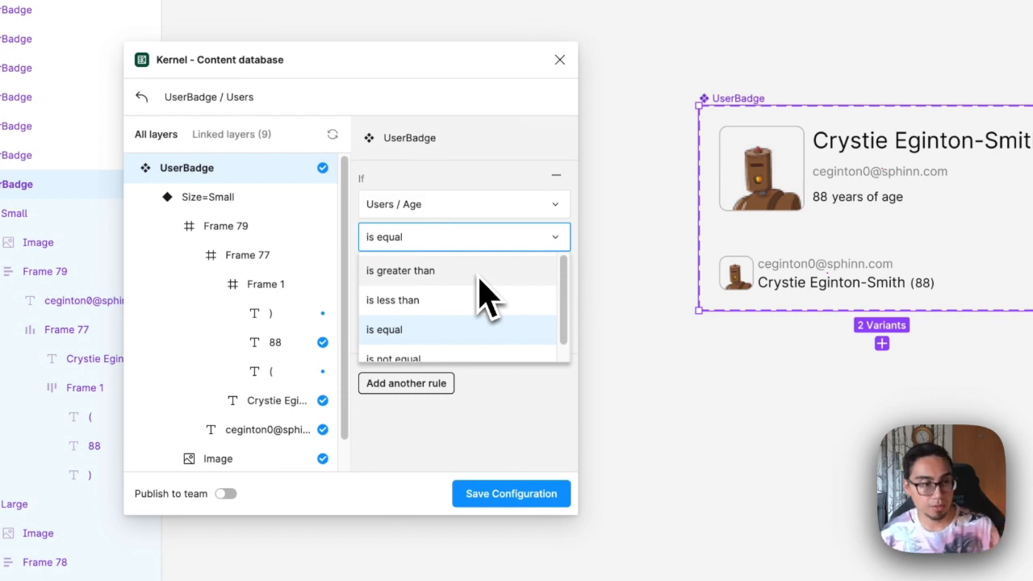
scroll(493, 347, "down", 1)
scroll(487, 332, "down", 1)
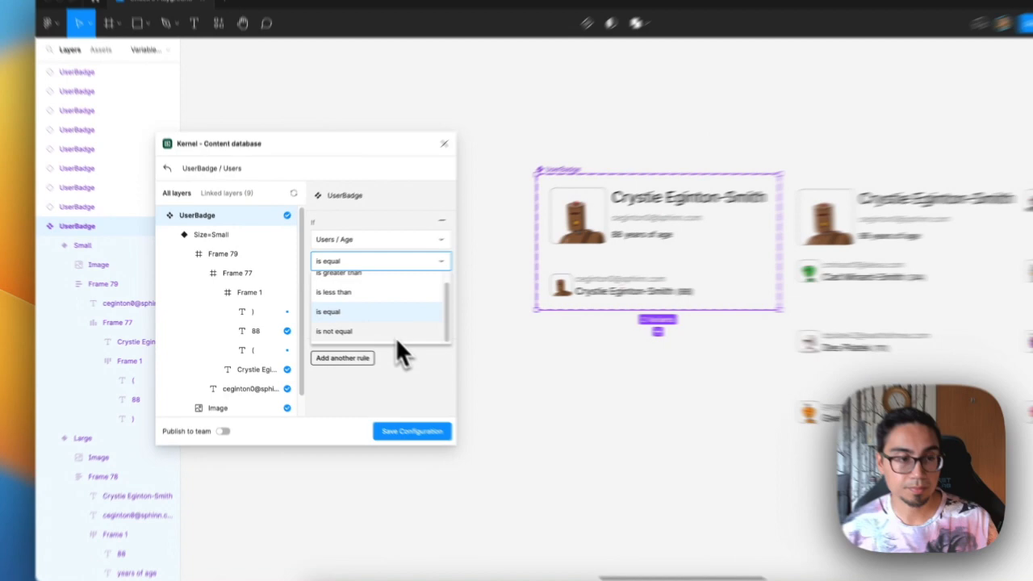
left_click(511, 391)
Switch the condition attribute to Users / Name and browse its operator options
left_click(491, 208)
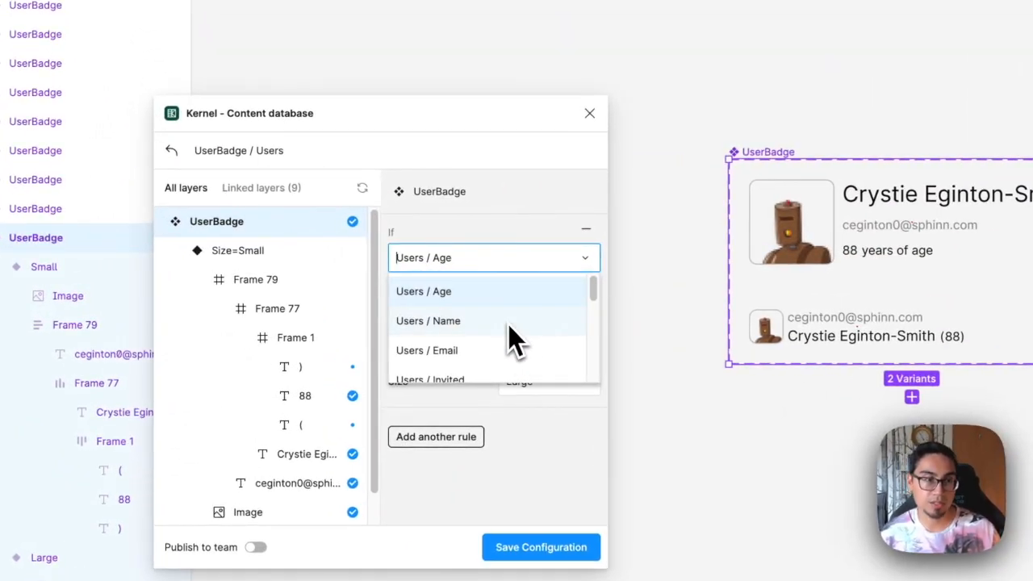
left_click(508, 322)
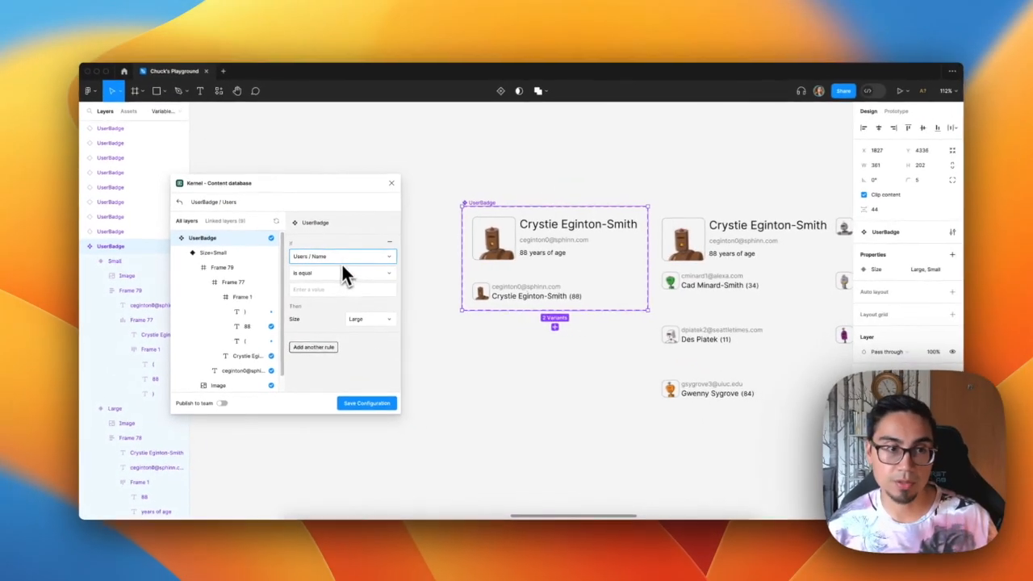
left_click(359, 275)
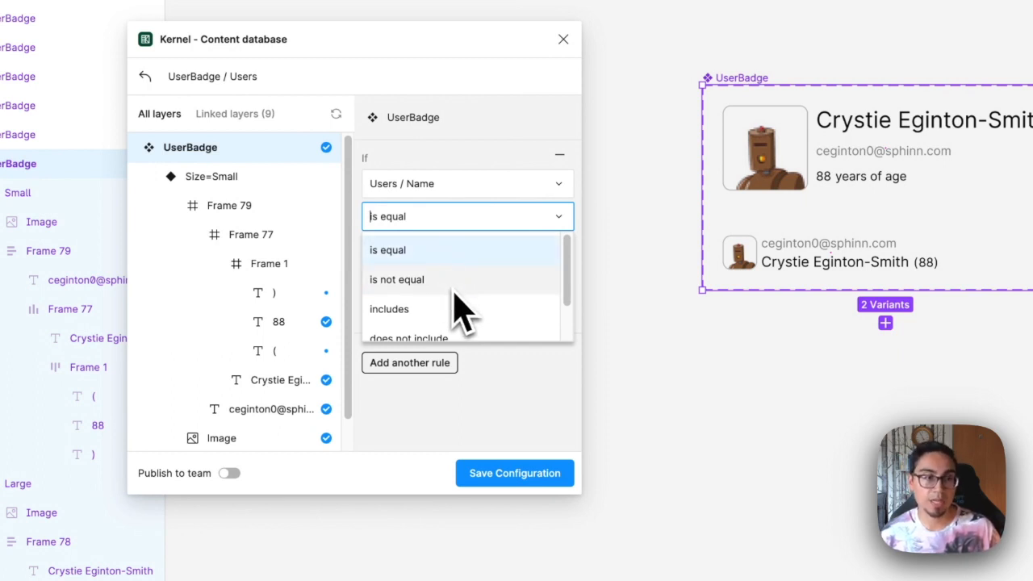
scroll(568, 272, "down", 1)
left_click_drag(569, 273, 569, 307)
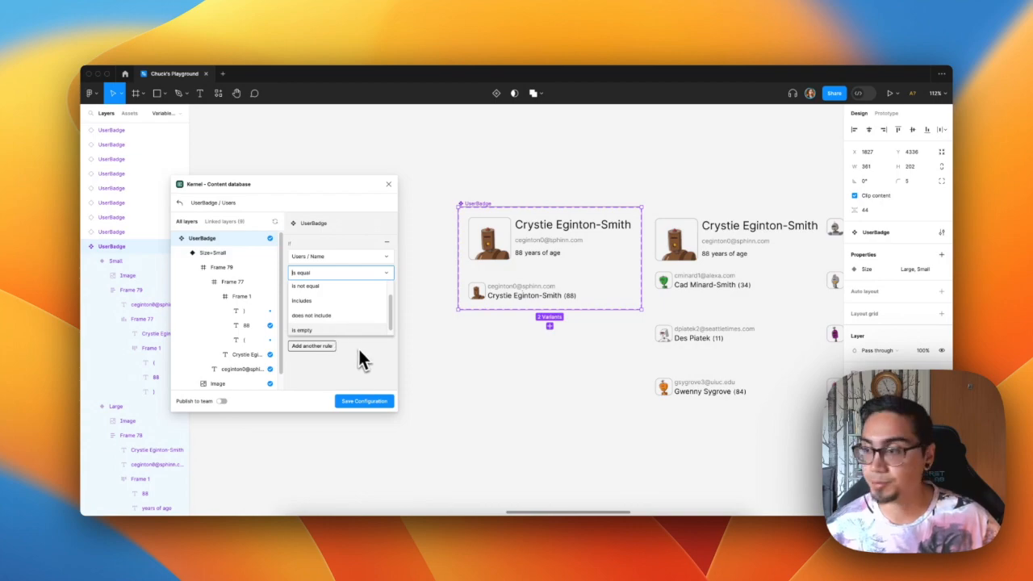
left_click(359, 351)
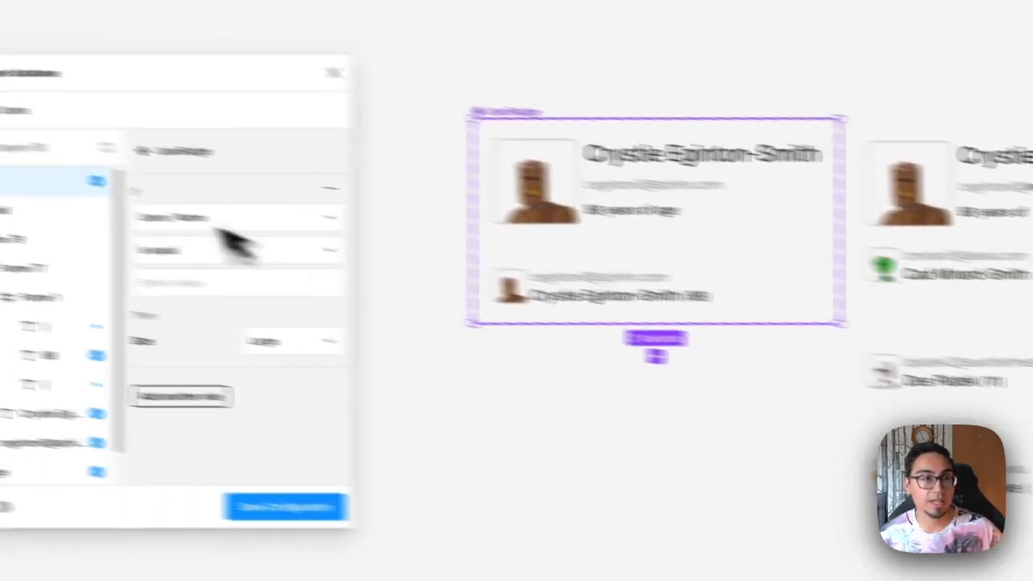
Switch the condition attribute to Users / Avatar_image and check its operator options
left_click(162, 217)
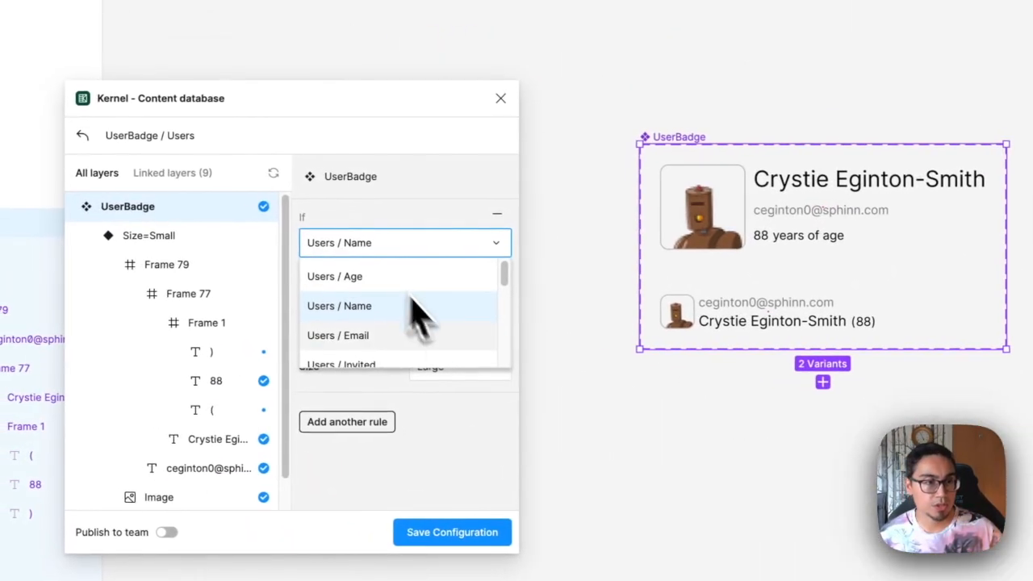
scroll(255, 314, "down", 1)
scroll(424, 362, "down", 1)
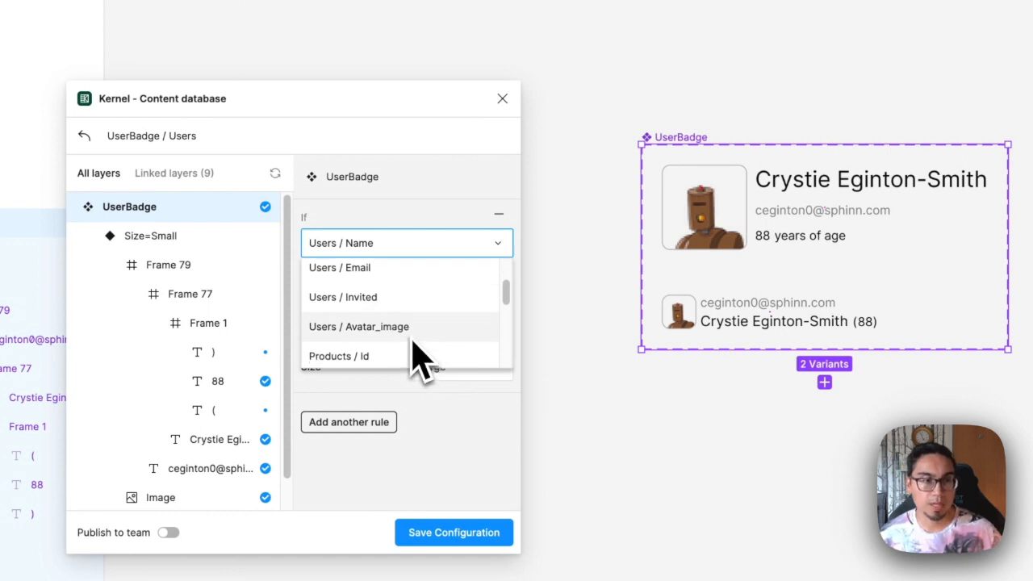
left_click(412, 337)
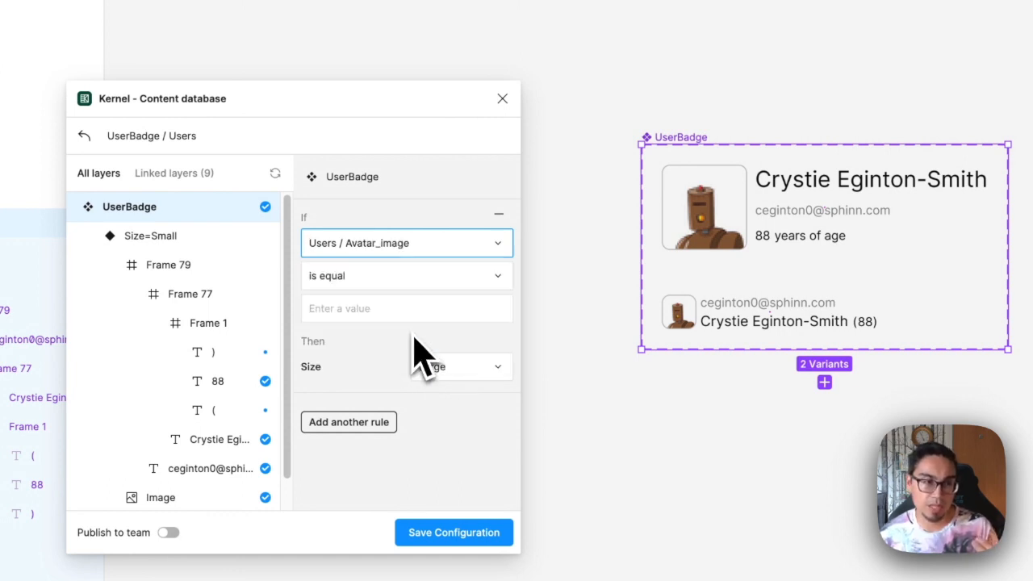
left_click(416, 278)
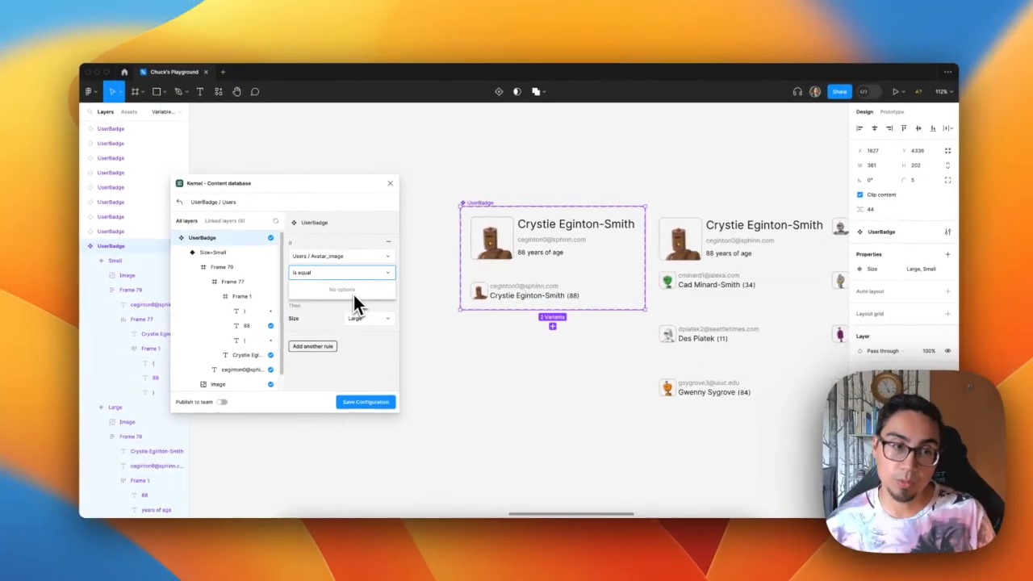
left_click(327, 307)
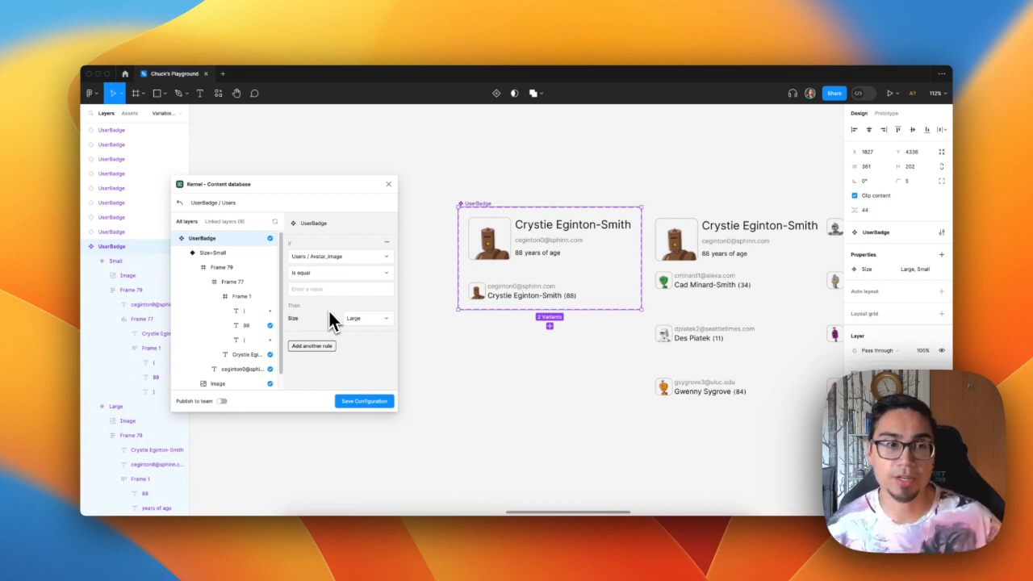
Switch the condition attribute to Users / Email and review its operator and Size options
left_click(350, 278)
left_click(345, 303)
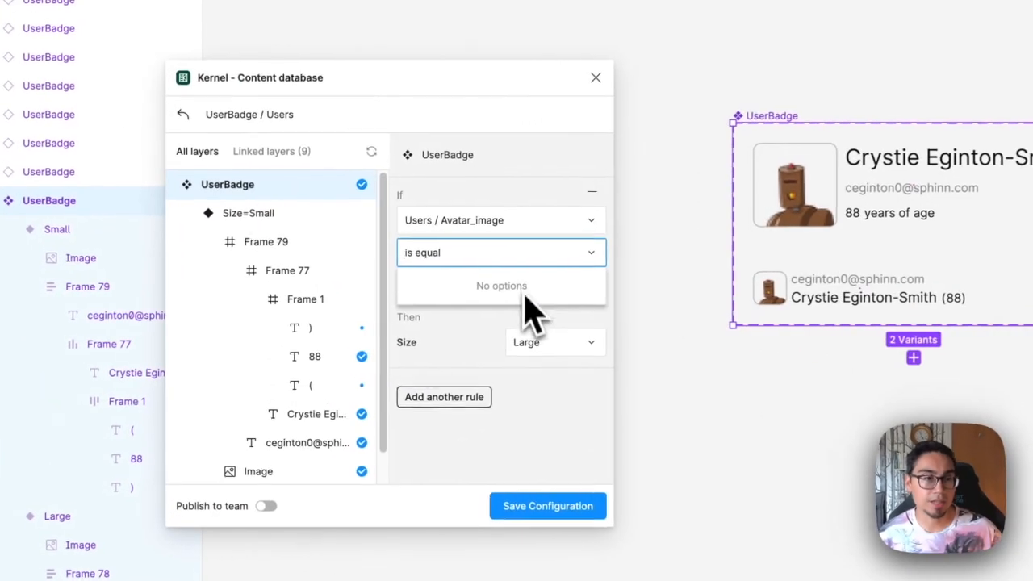
left_click(497, 227)
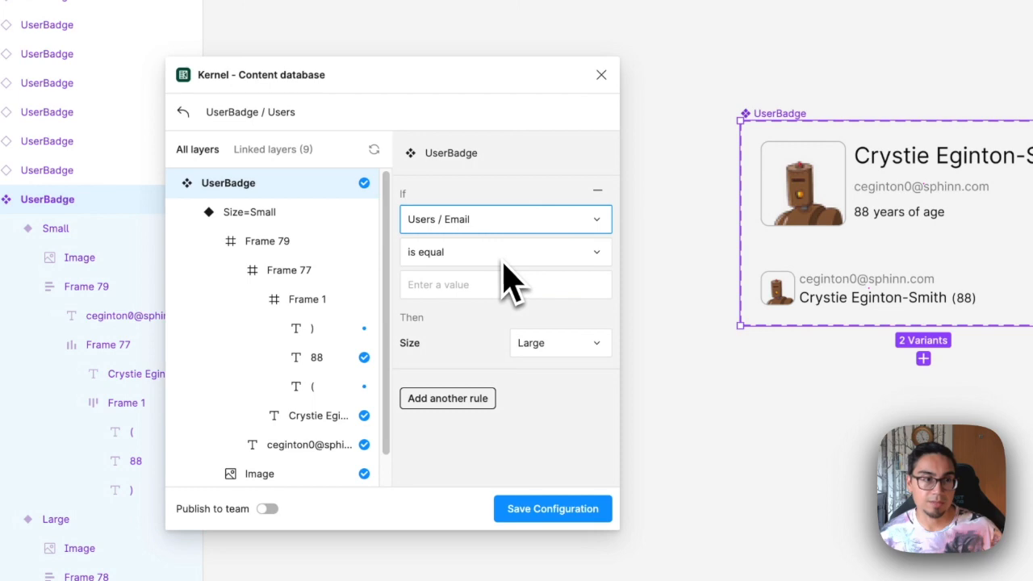
left_click(505, 254)
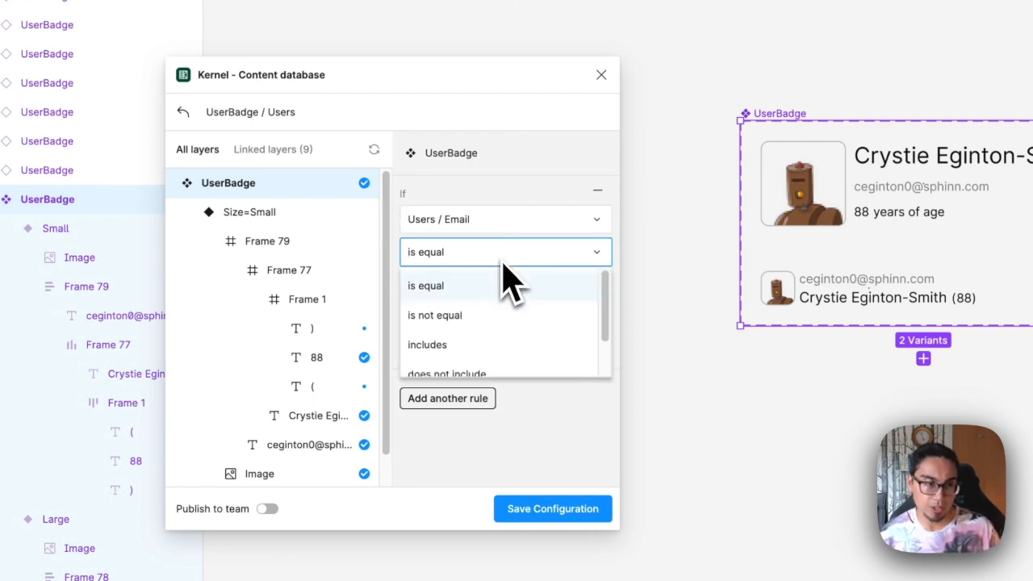
scroll(510, 339, "down", 1)
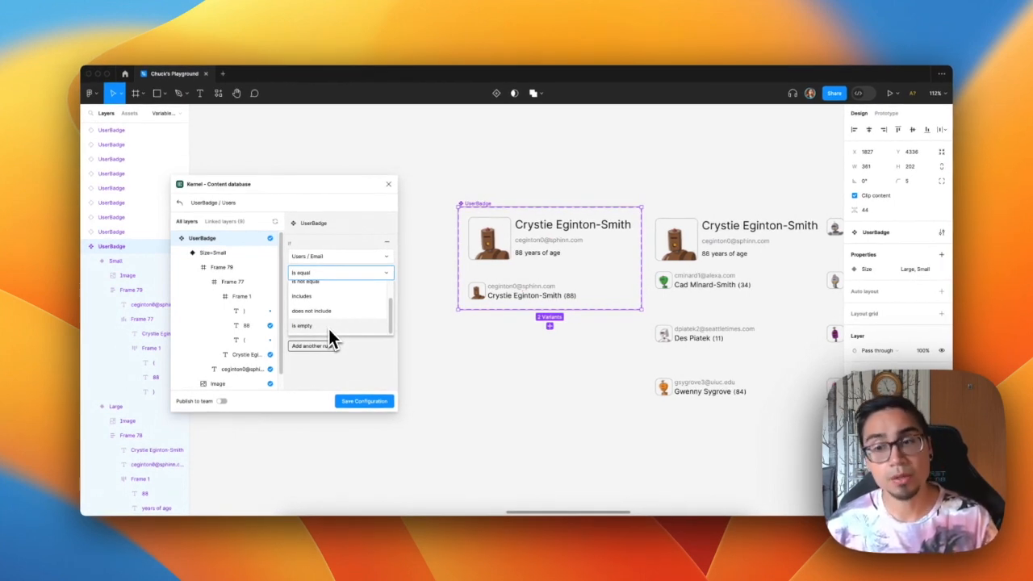
key("Escape")
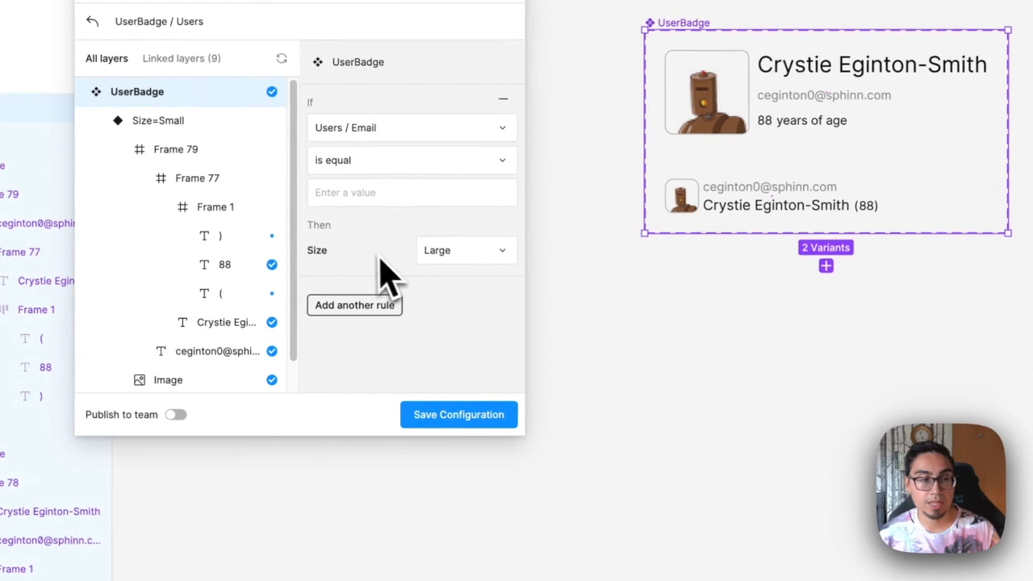
left_click(466, 252)
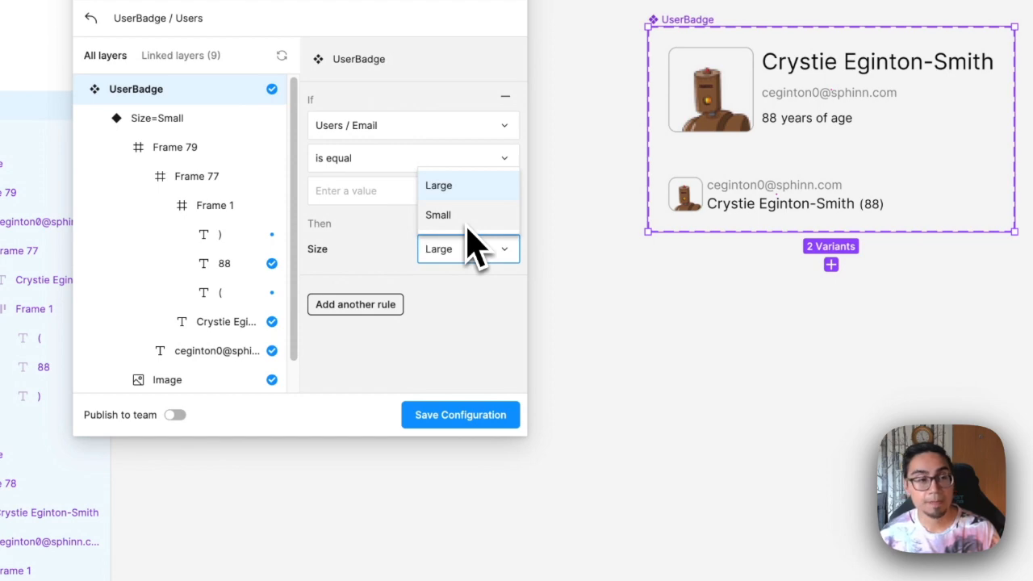
left_click(475, 252)
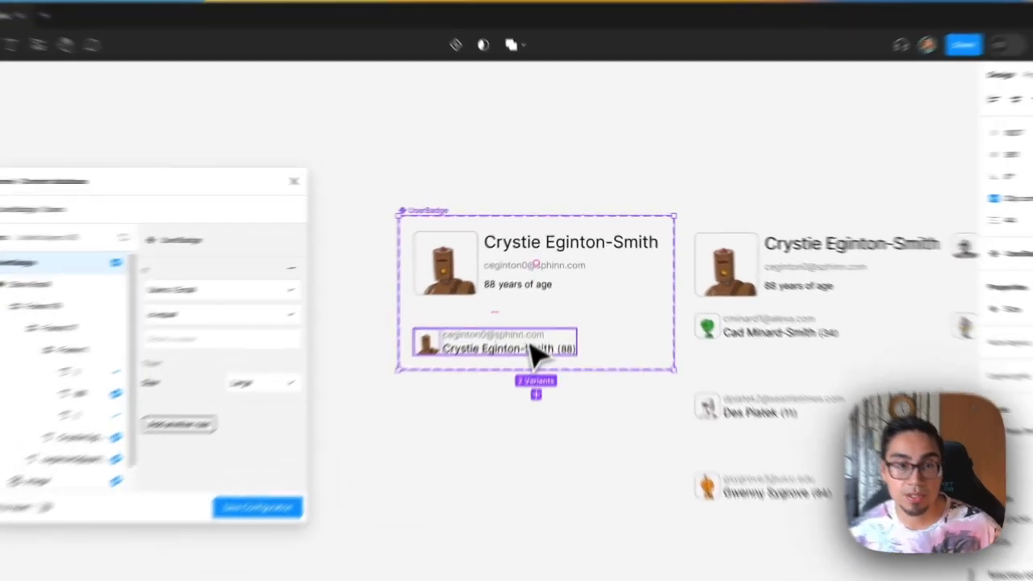
Select the UserBadge component set and add a Boolean component property named "Show age?" with default value True
left_click(551, 296)
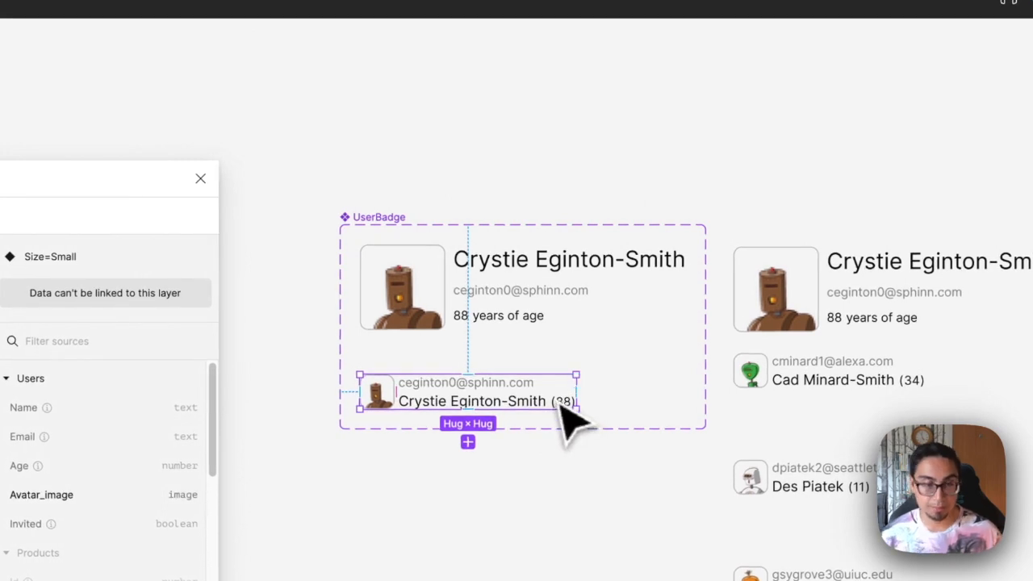
left_click(386, 228)
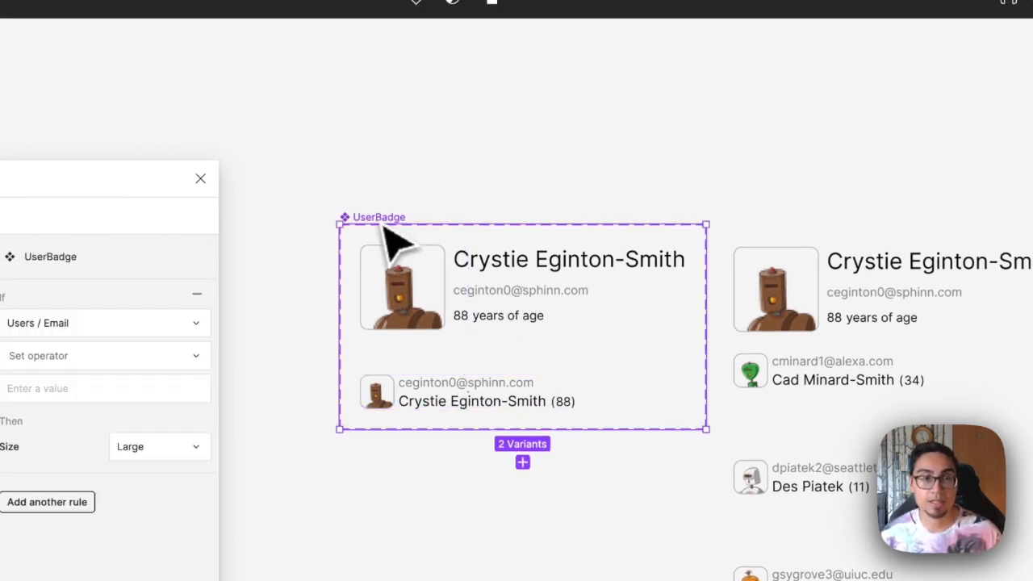
scroll(395, 242, "up", 5)
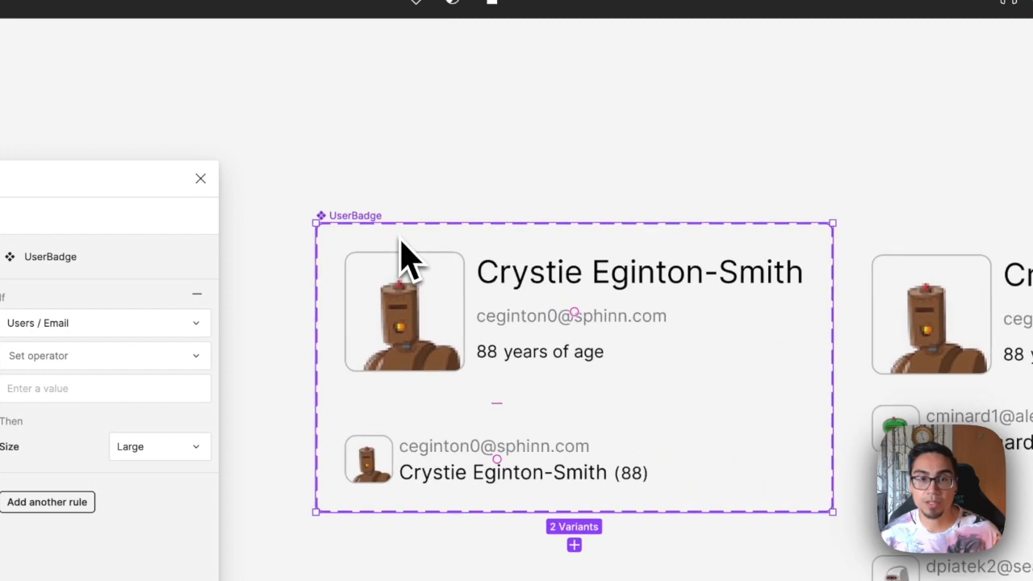
scroll(452, 289, "up", 2)
left_click_drag(441, 274, 418, 292)
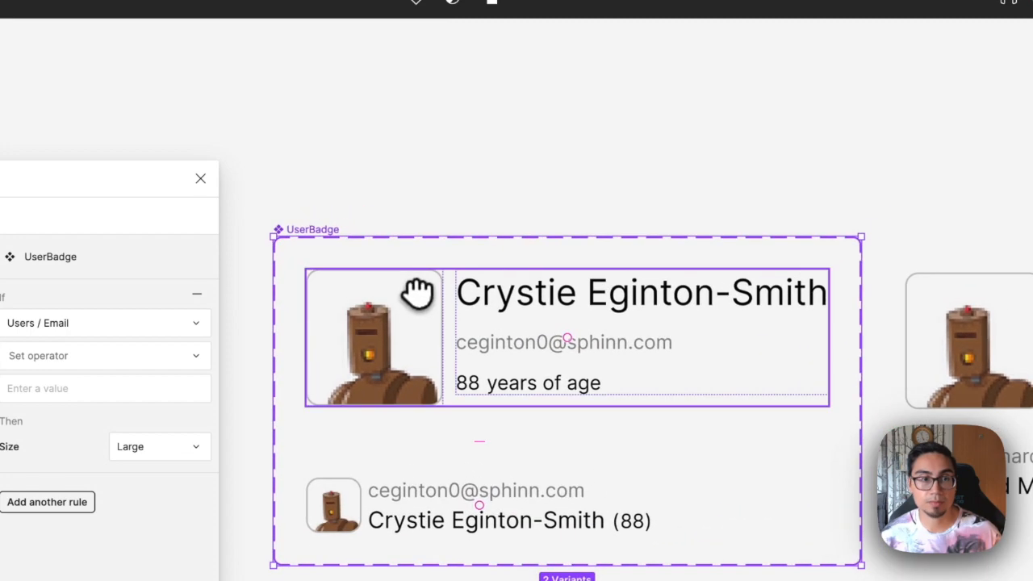
left_click(370, 187)
left_click(324, 229)
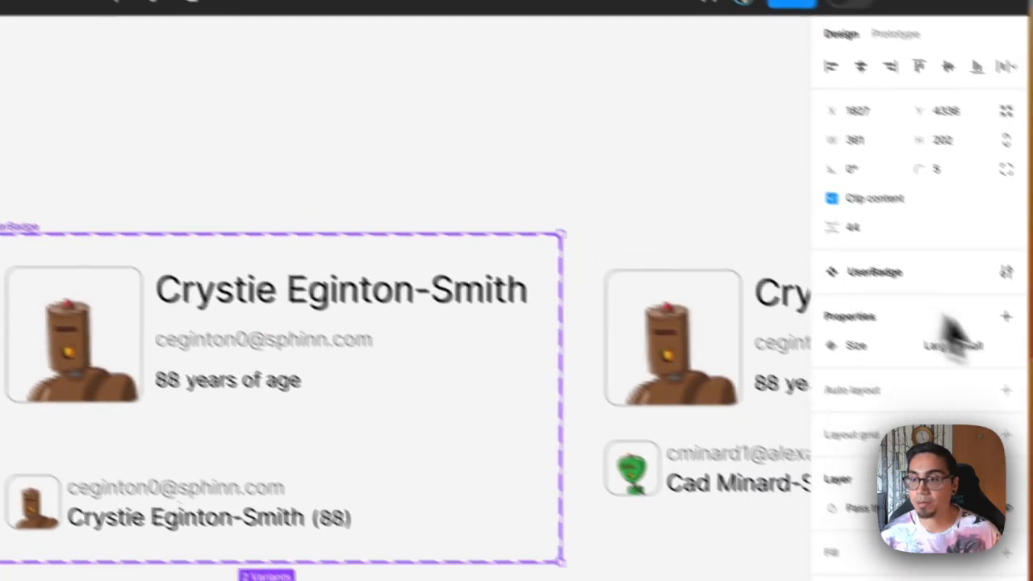
left_click(1015, 322)
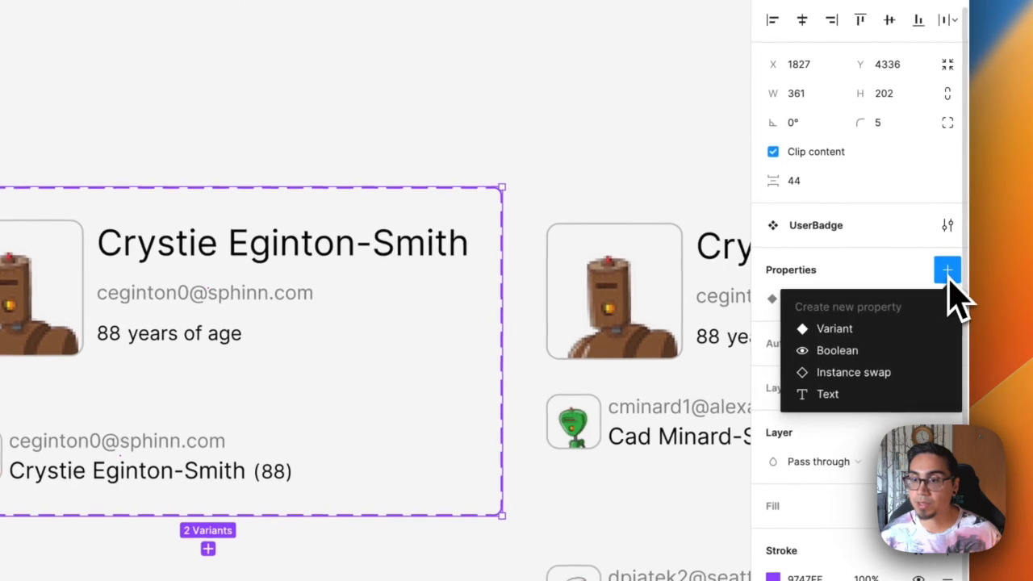
left_click(888, 355)
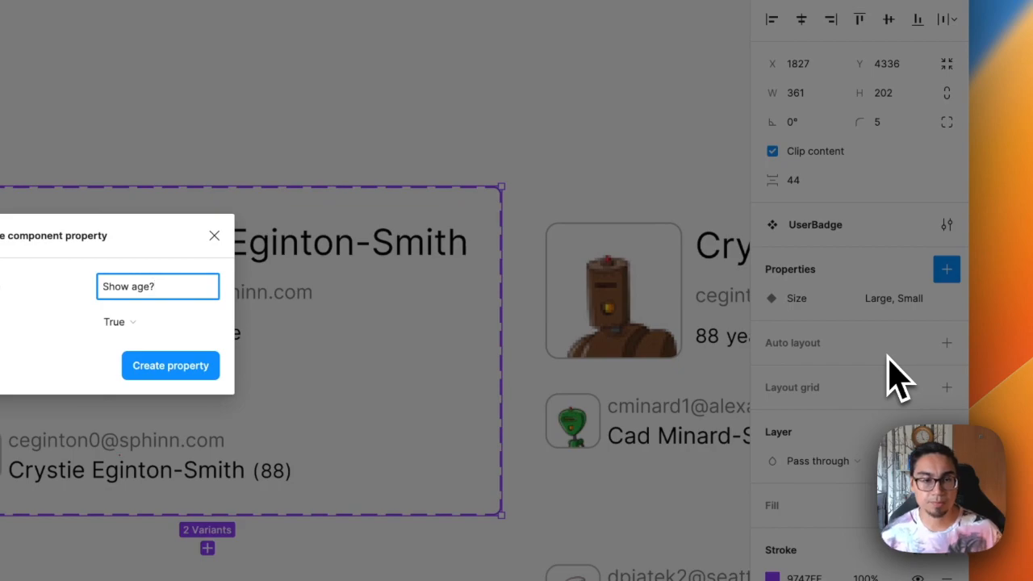
left_click(170, 366)
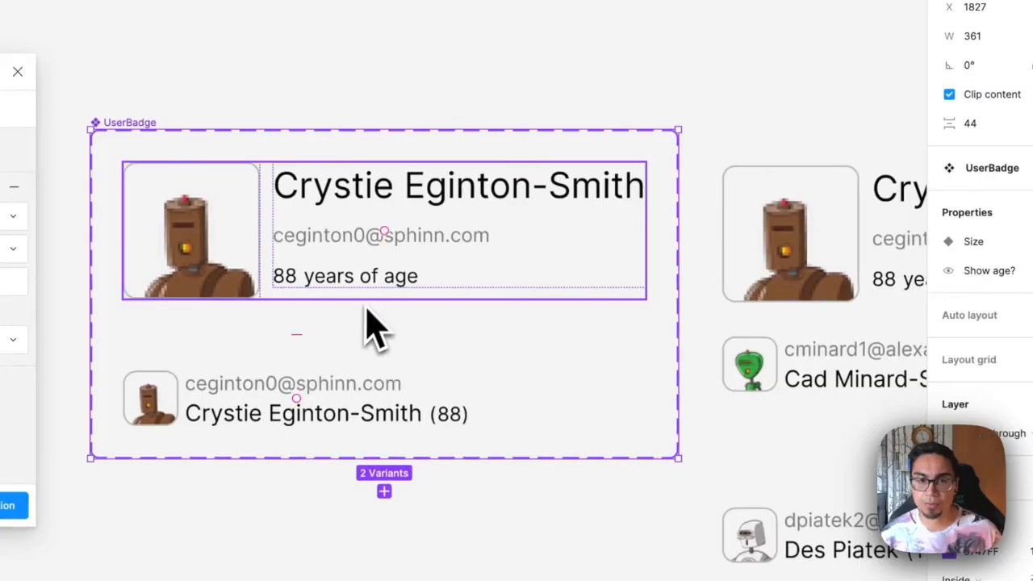
Bind the visibility of the "88 years of age" text in the Large variant to the Show age? property
double_click(333, 280)
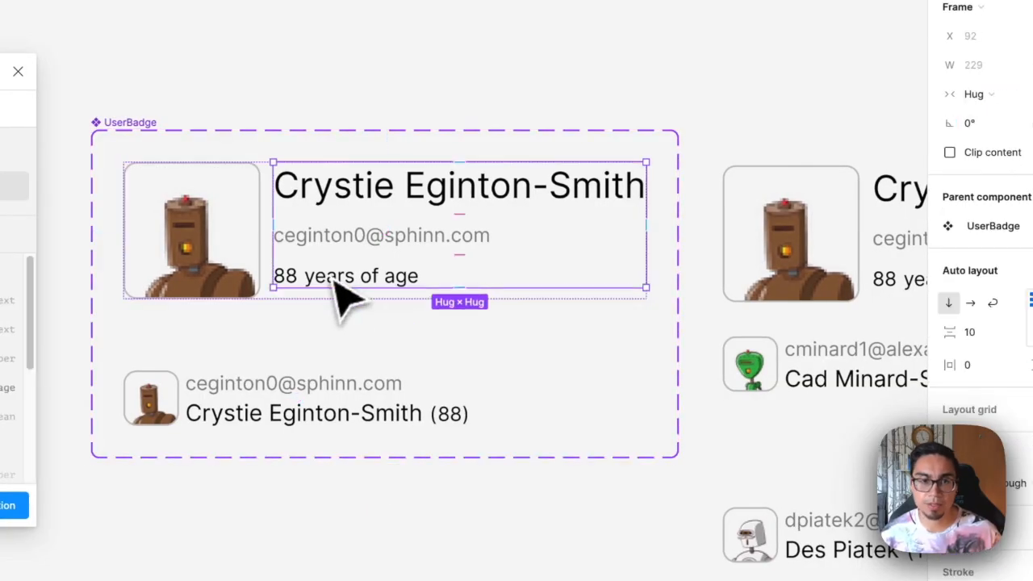
double_click(339, 283)
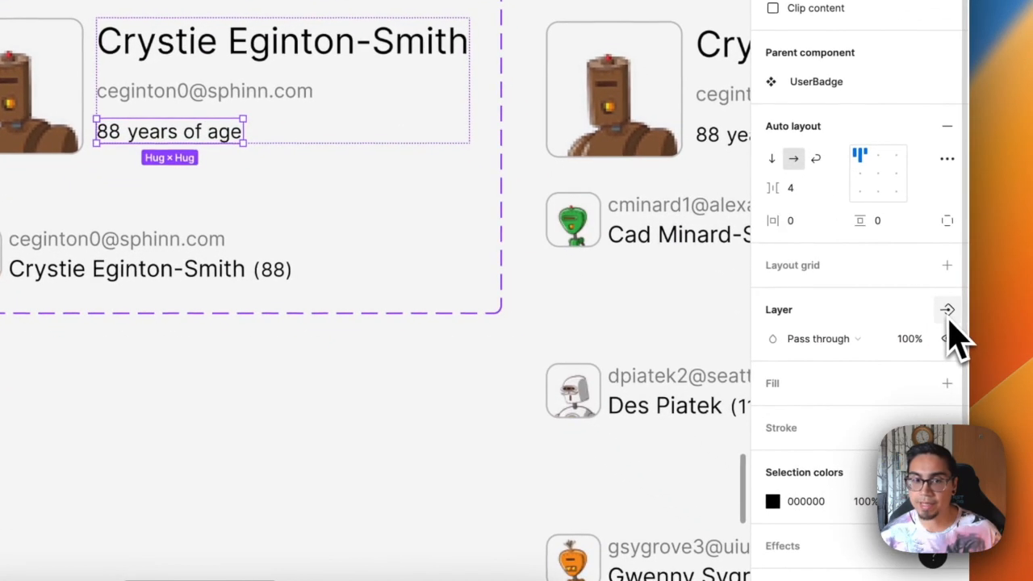
left_click(948, 311)
left_click(822, 347)
Bind the visibility of the "(88)" age frame in the Small variant to the Show age? property
double_click(397, 313)
key("Escape")
double_click(476, 333)
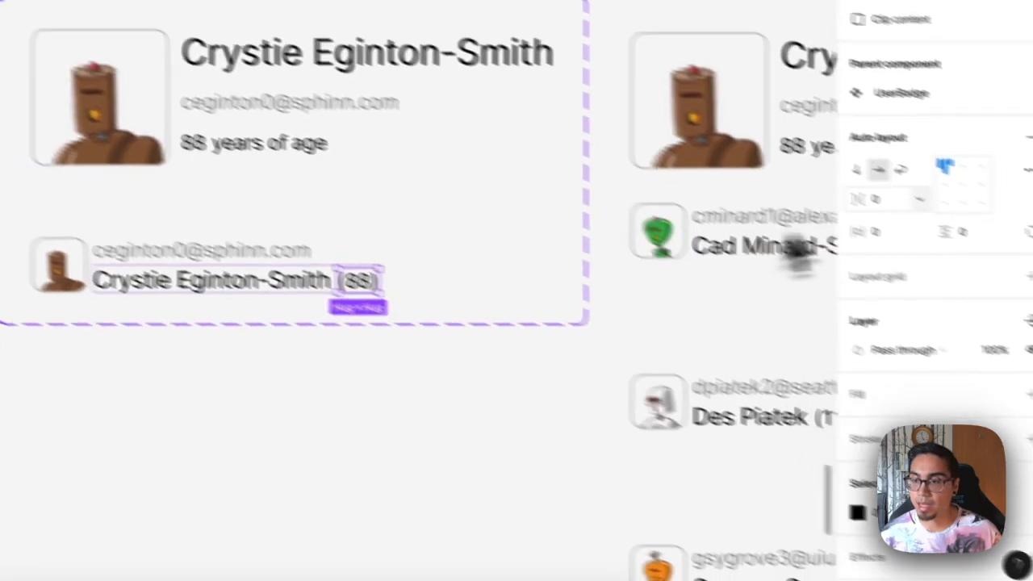
left_click(946, 285)
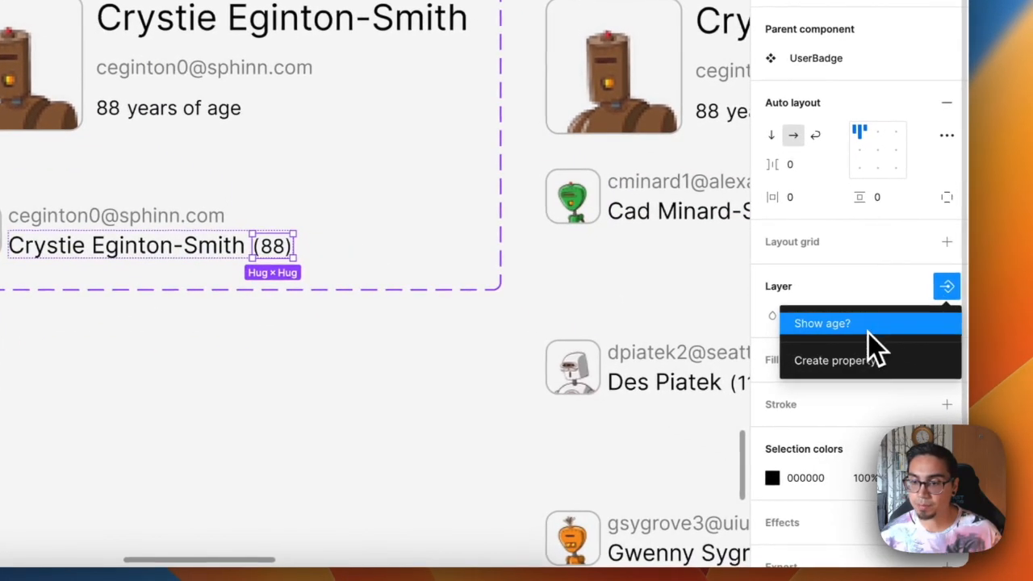
left_click(869, 331)
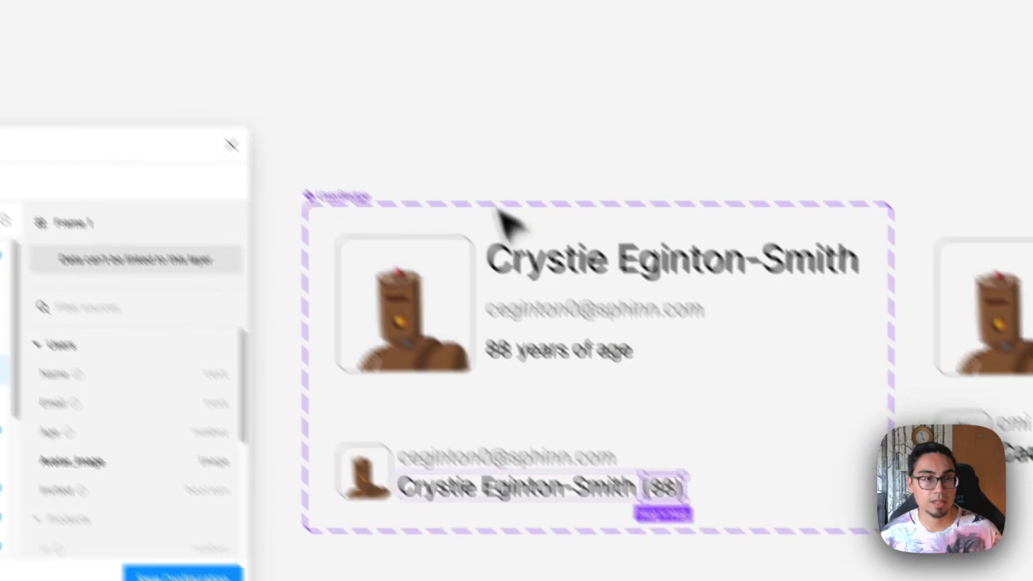
key("Escape")
Refresh the Kernel layer list and set the rule to Users / Age is greater than 50, turning Show age? off
left_click(140, 28)
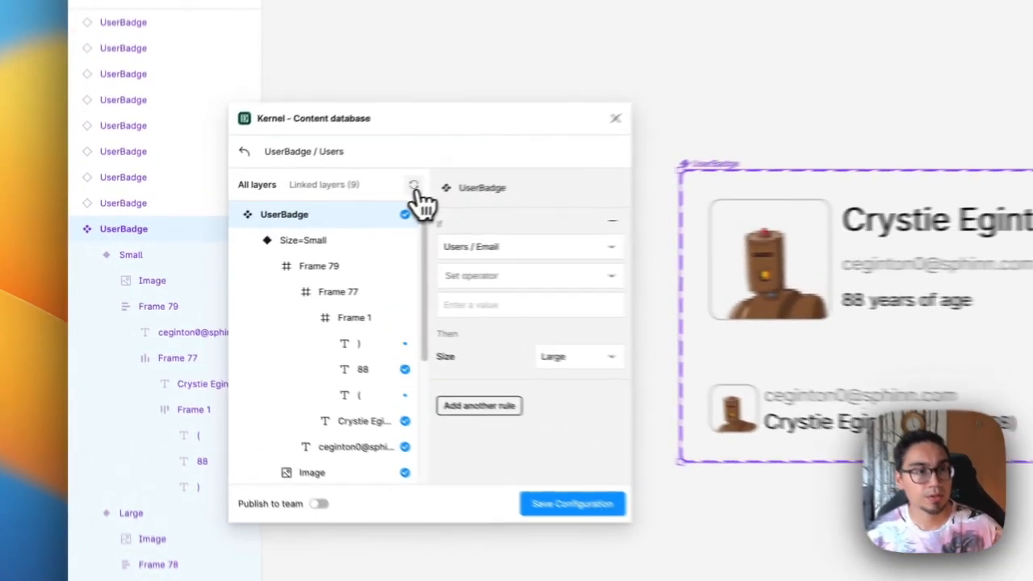
left_click(276, 223)
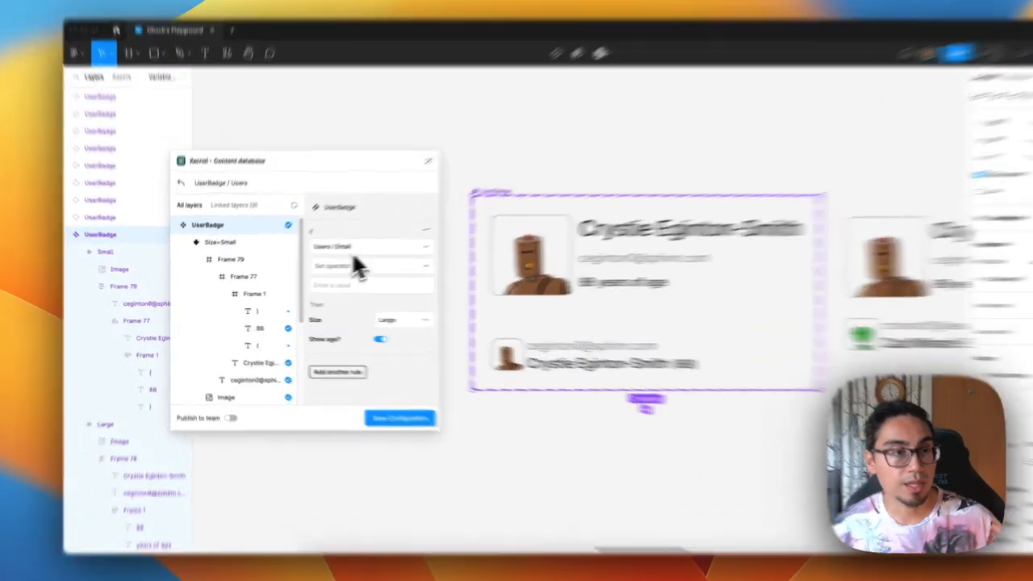
left_click(355, 247)
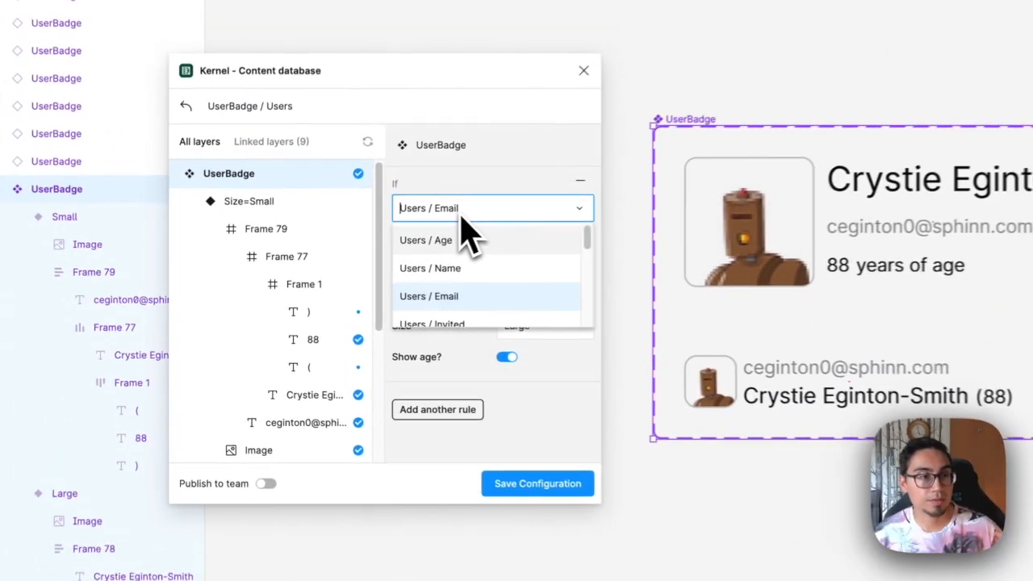
left_click(356, 269)
left_click(357, 271)
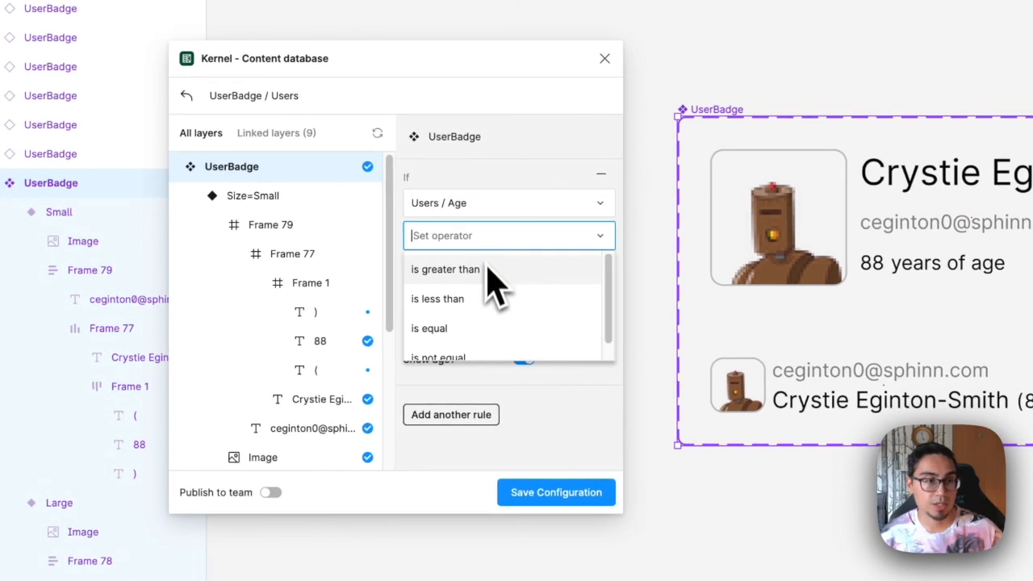
left_click(487, 268)
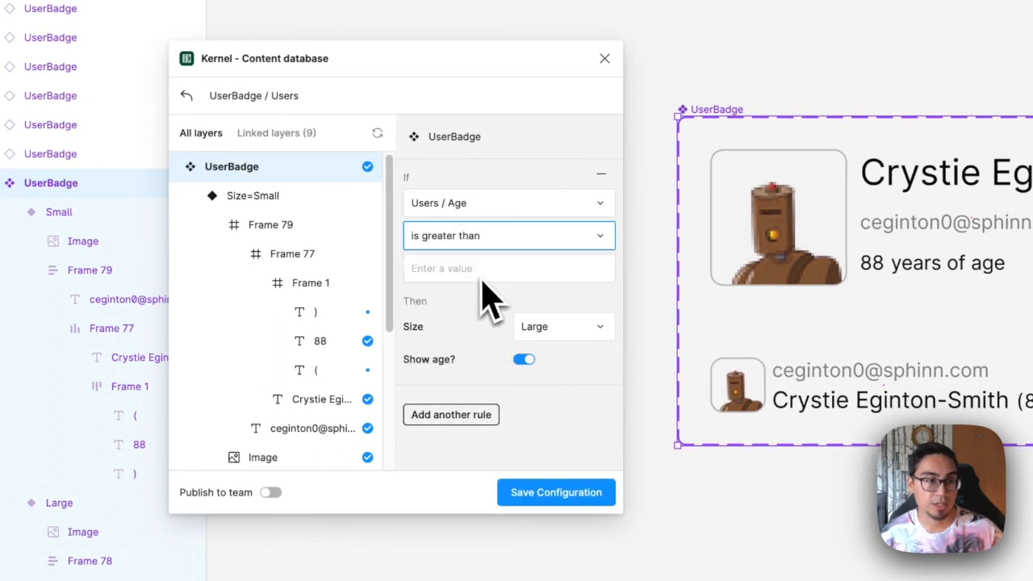
left_click(482, 273)
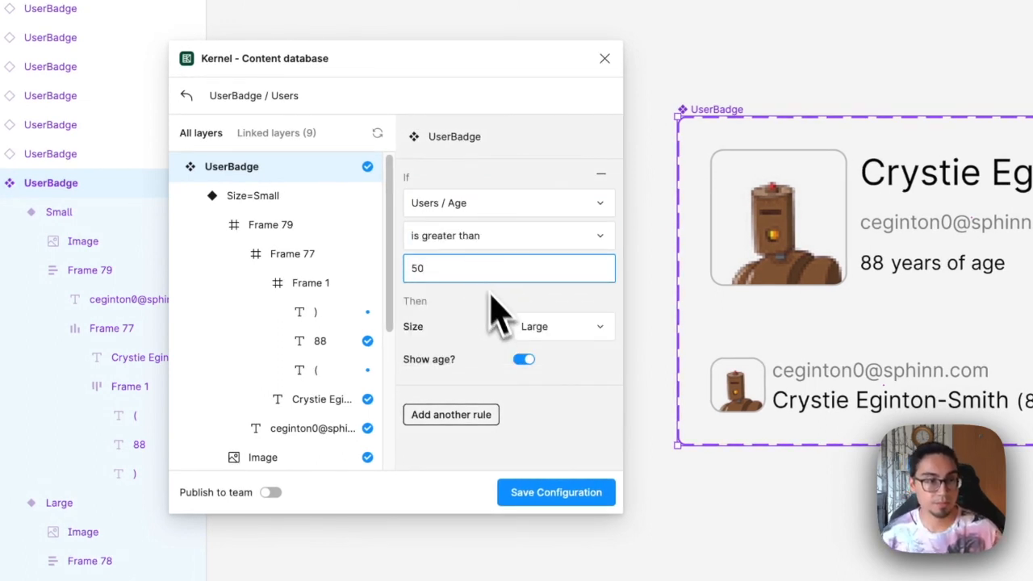
left_click(524, 360)
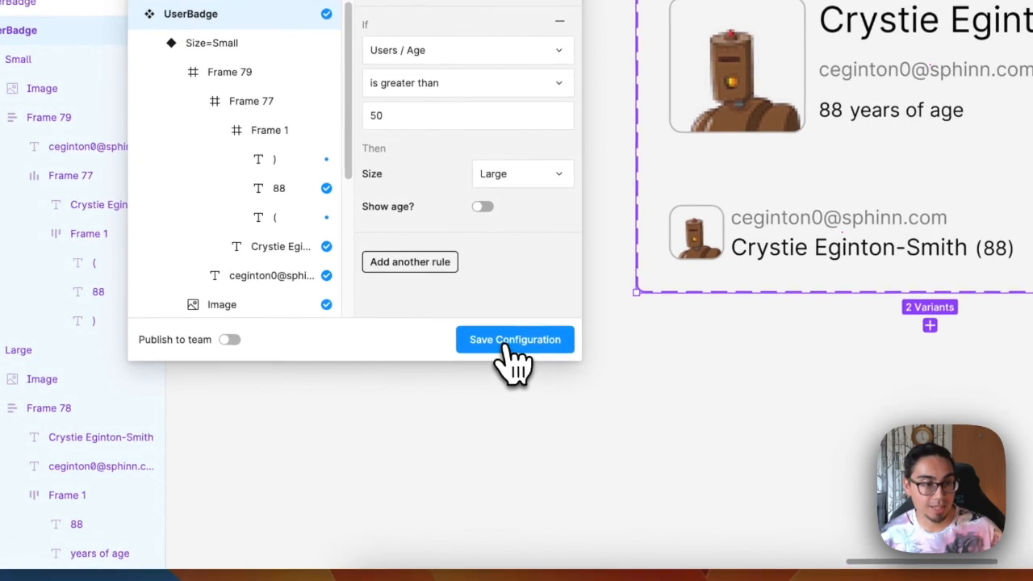
Save the configuration, select all the badge instances and apply the Users data to them
left_click(510, 339)
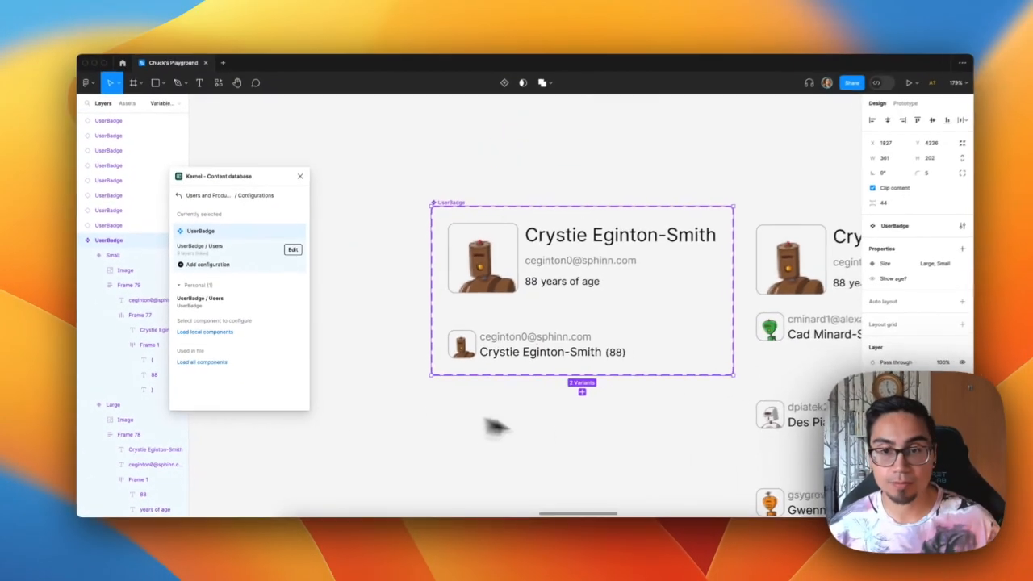
scroll(635, 449, "down", 3, "super")
left_click_drag(634, 449, 358, 346)
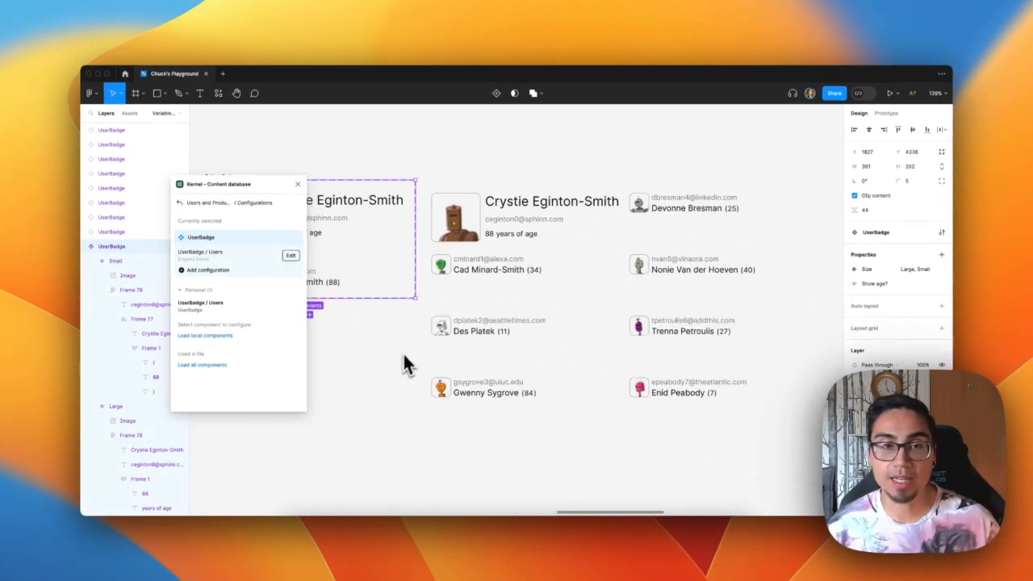
left_click(475, 167)
left_click_drag(488, 226, 754, 455)
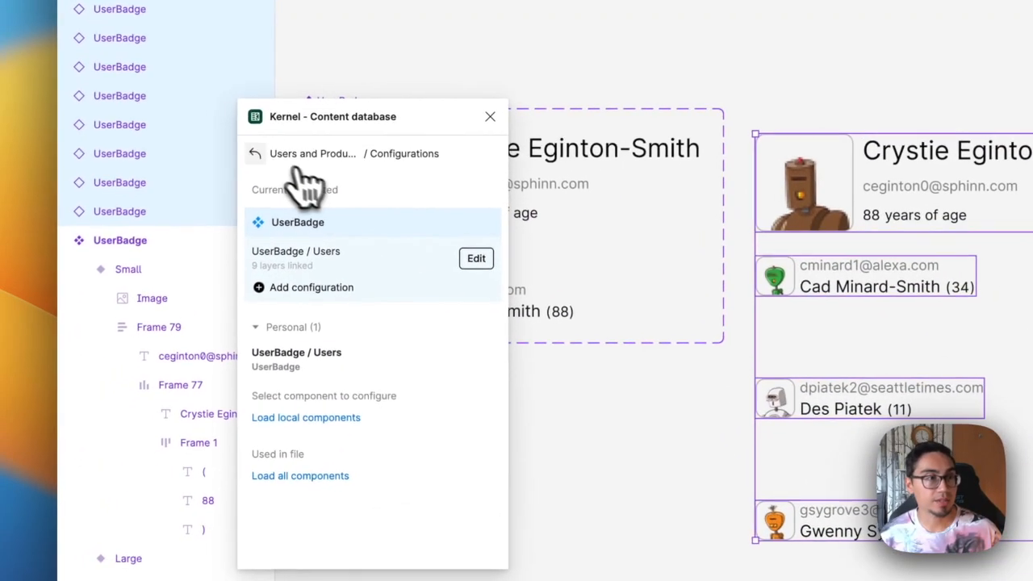
left_click(222, 197)
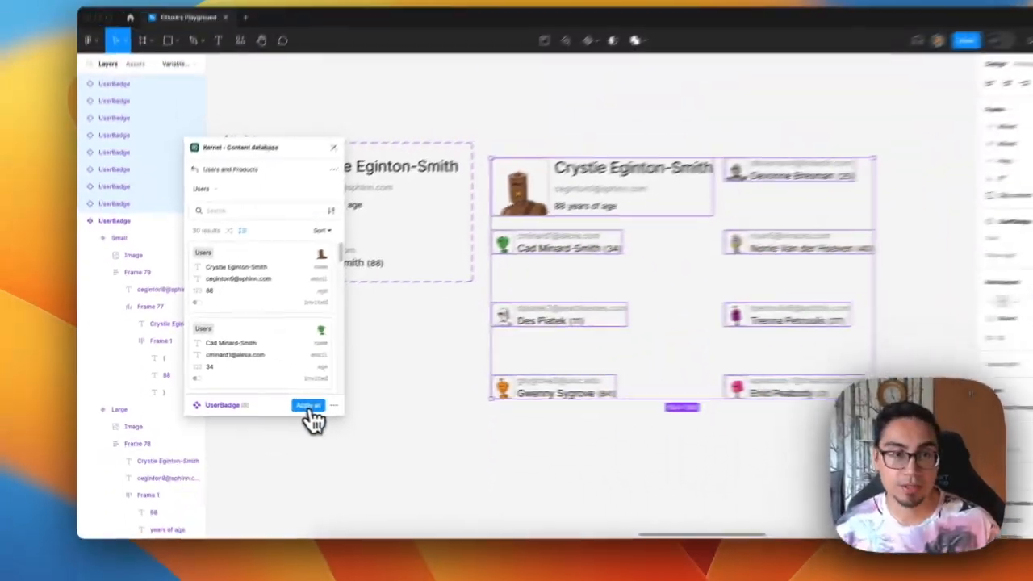
left_click(309, 407)
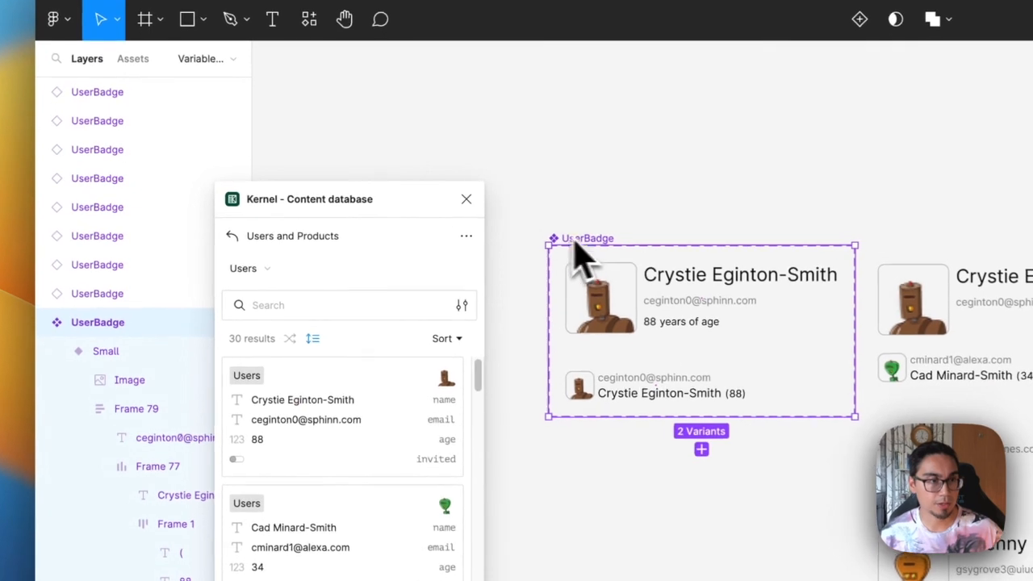
Reopen the UserBadge / Users configuration and change the age rule's Size to Small
left_click(297, 202)
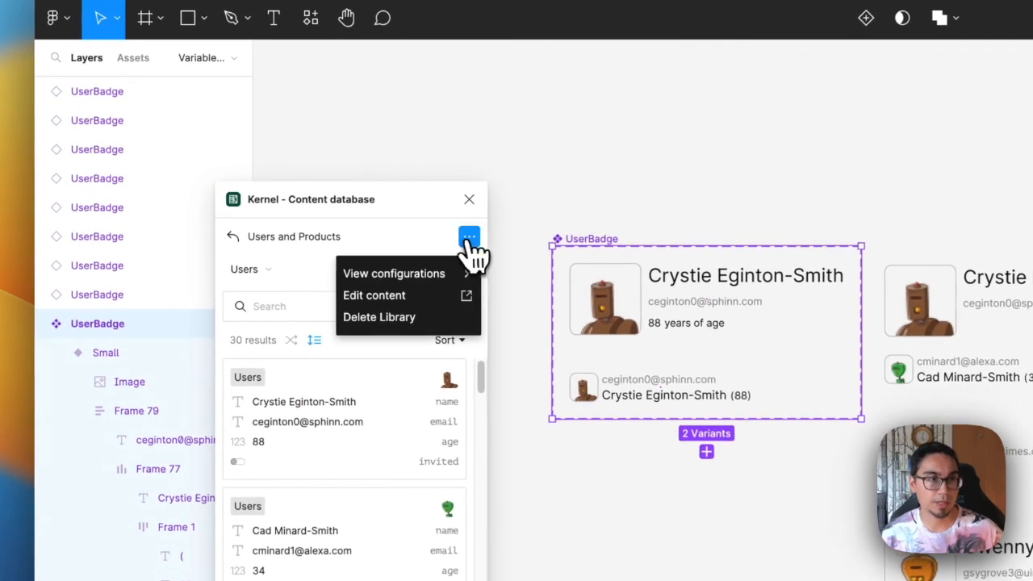
left_click(428, 274)
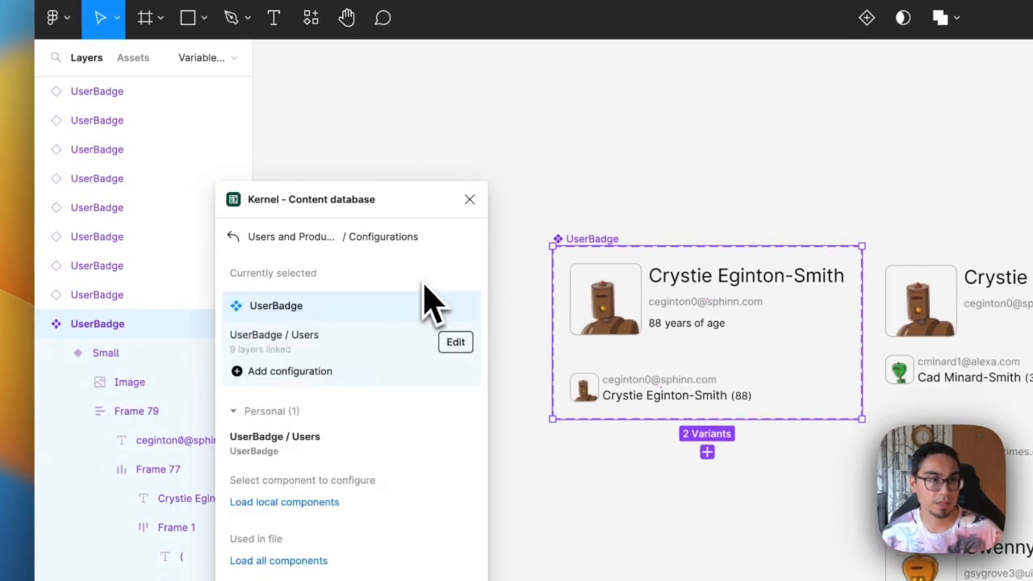
left_click(458, 343)
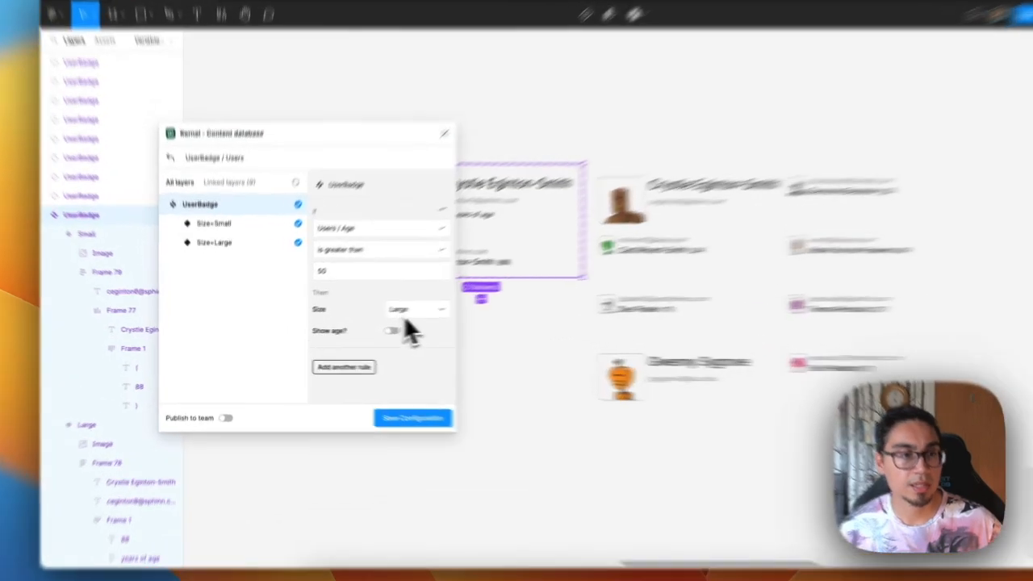
left_click(362, 319)
left_click(498, 256)
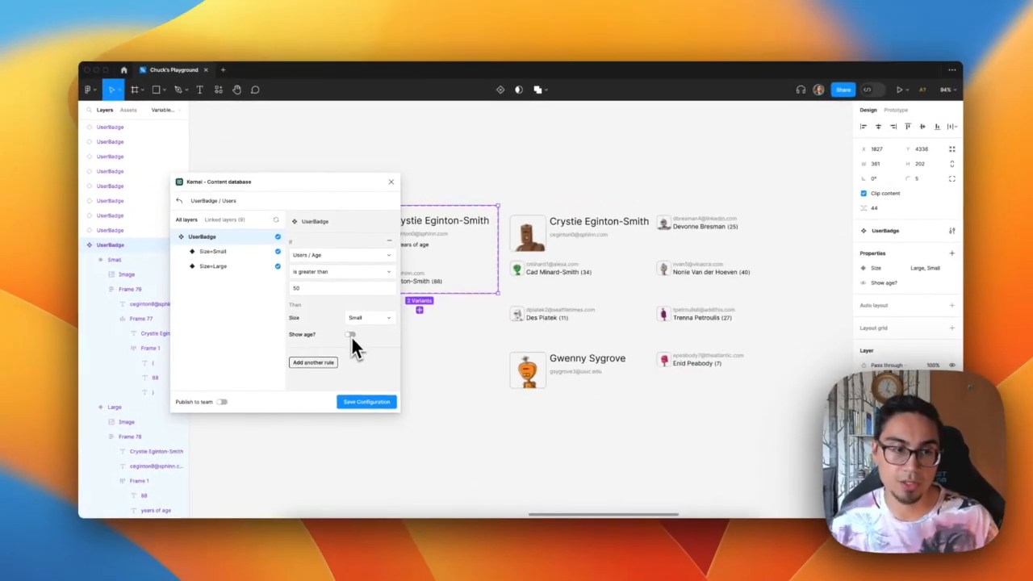
Add a second rule that sets Size to Large when Users / Email includes .edu
left_click(319, 363)
scroll(327, 360, "down", 2)
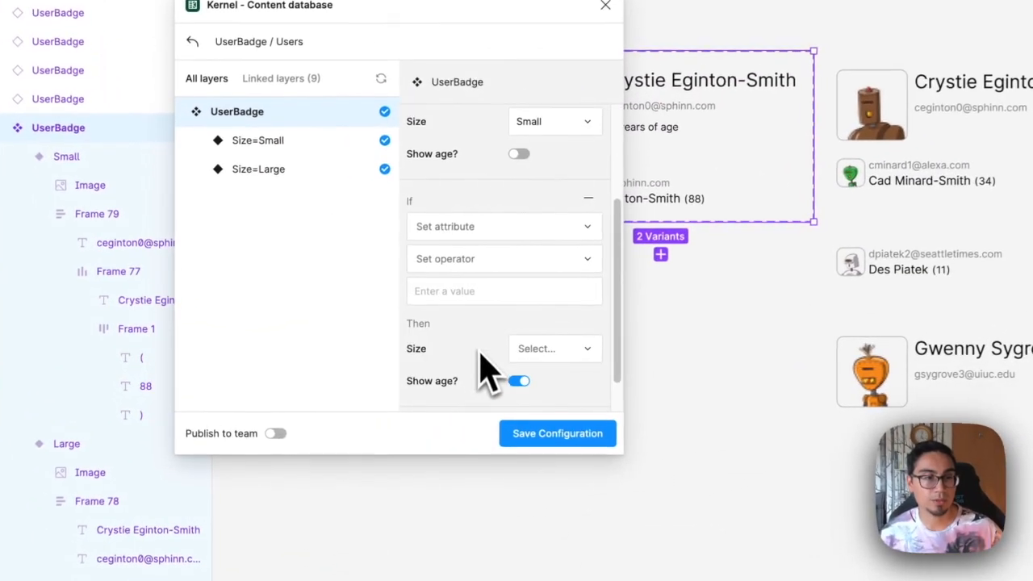
left_click(475, 227)
left_click(490, 312)
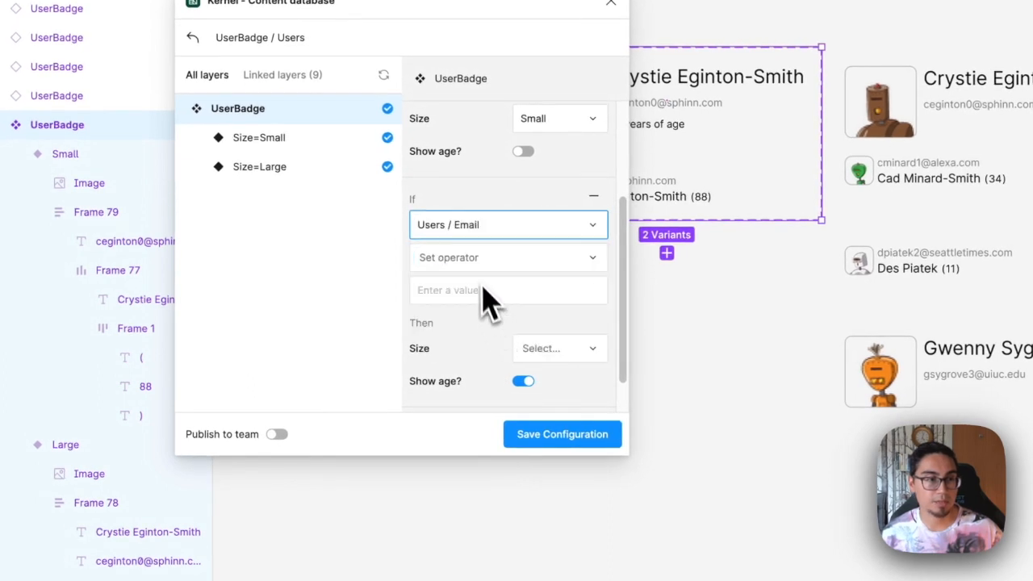
left_click(484, 257)
left_click(479, 350)
left_click(467, 290)
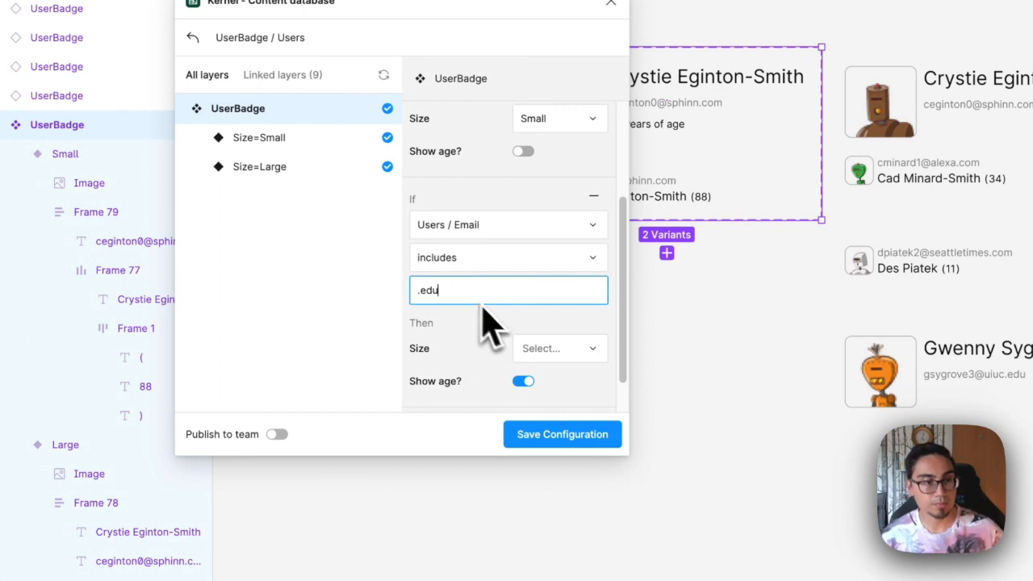
left_click(541, 348)
left_click(538, 297)
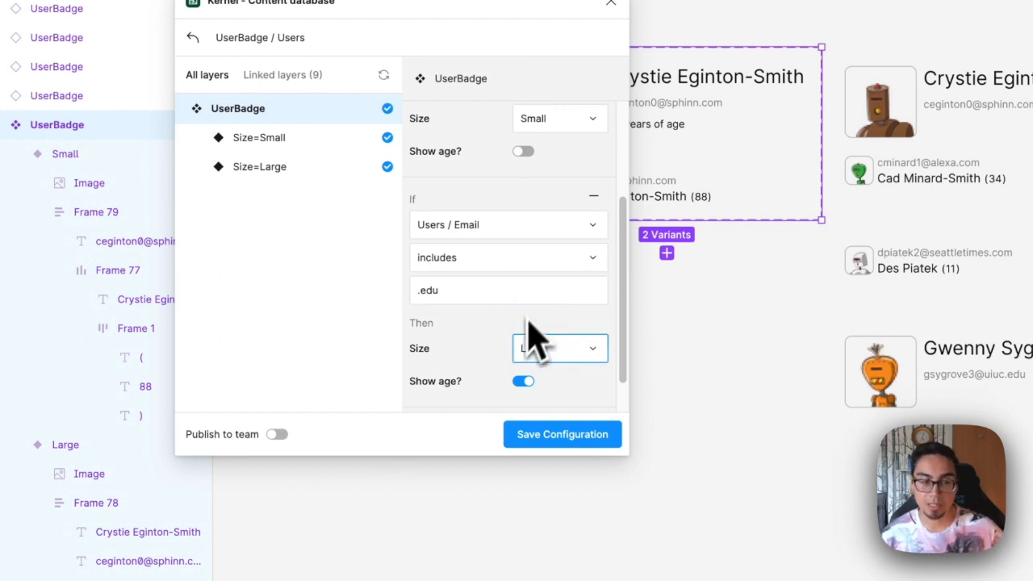
scroll(507, 363, "down", 1)
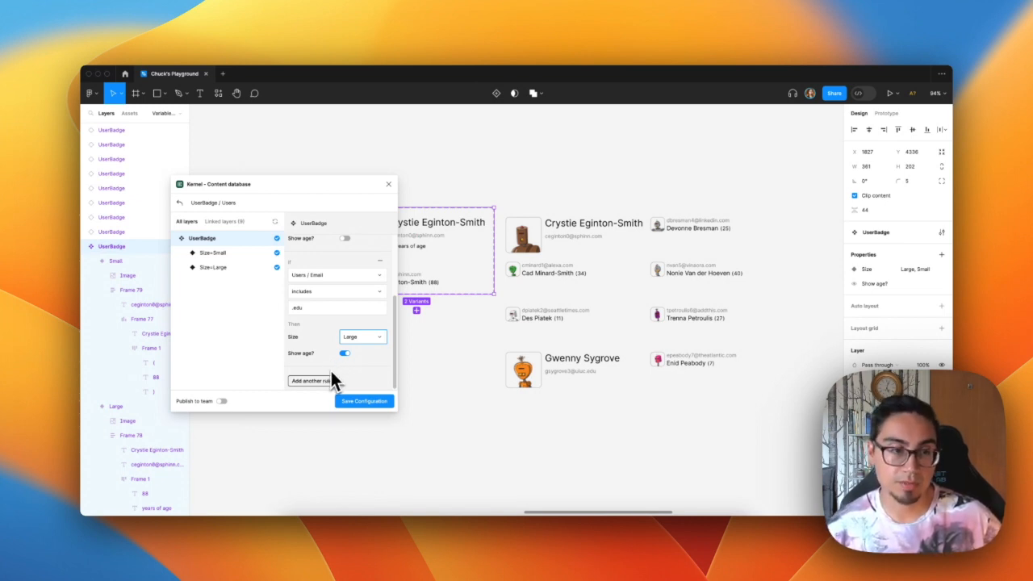
Save the configuration and return to the Users data list
left_click(367, 353)
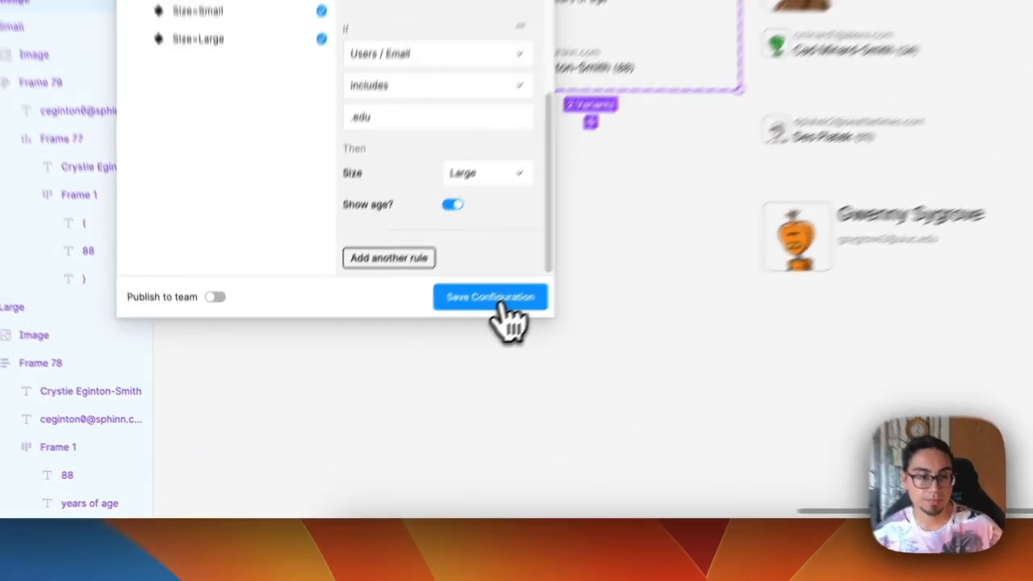
left_click(367, 399)
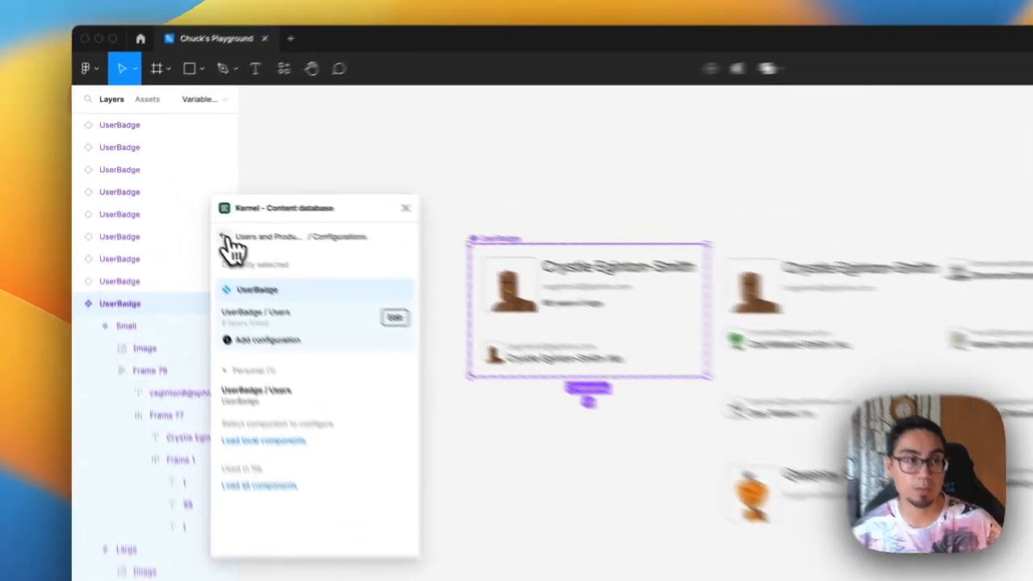
left_click(179, 202)
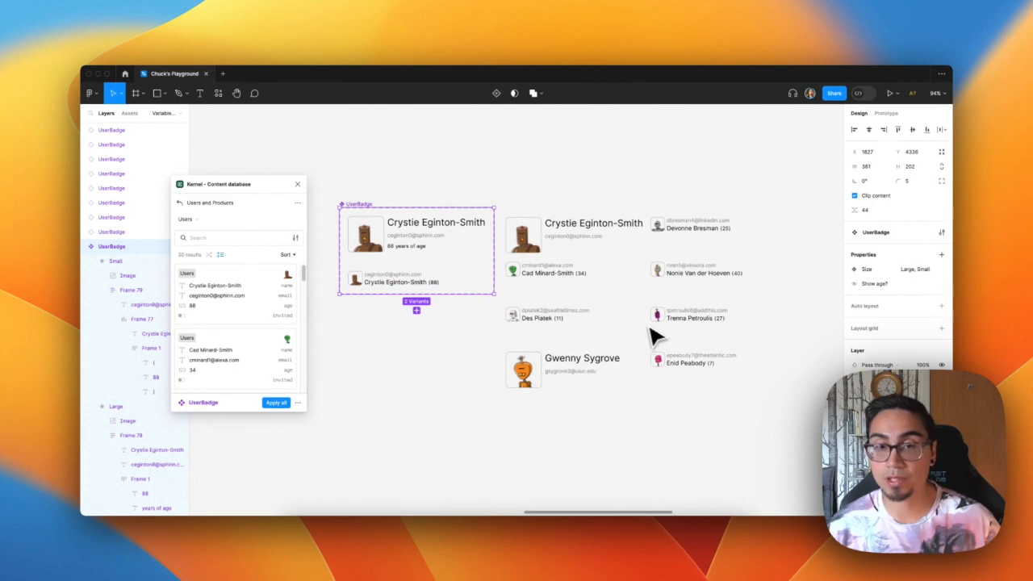
Shuffle the order of the Users records and apply them to all UserBadge instances
scroll(650, 323, "up", 5)
left_click_drag(645, 315, 606, 301)
left_click_drag(409, 147, 767, 478)
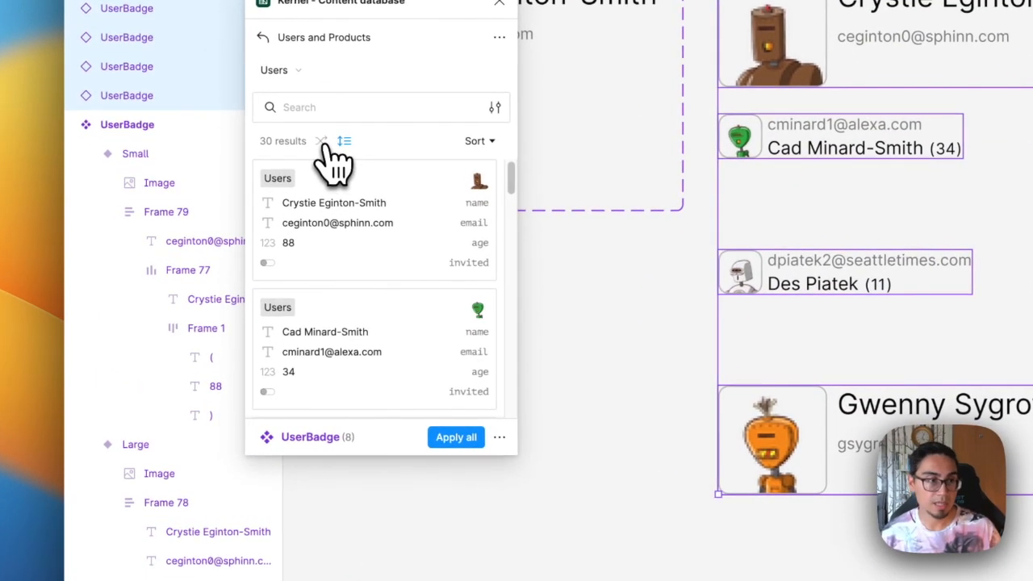
left_click(321, 142)
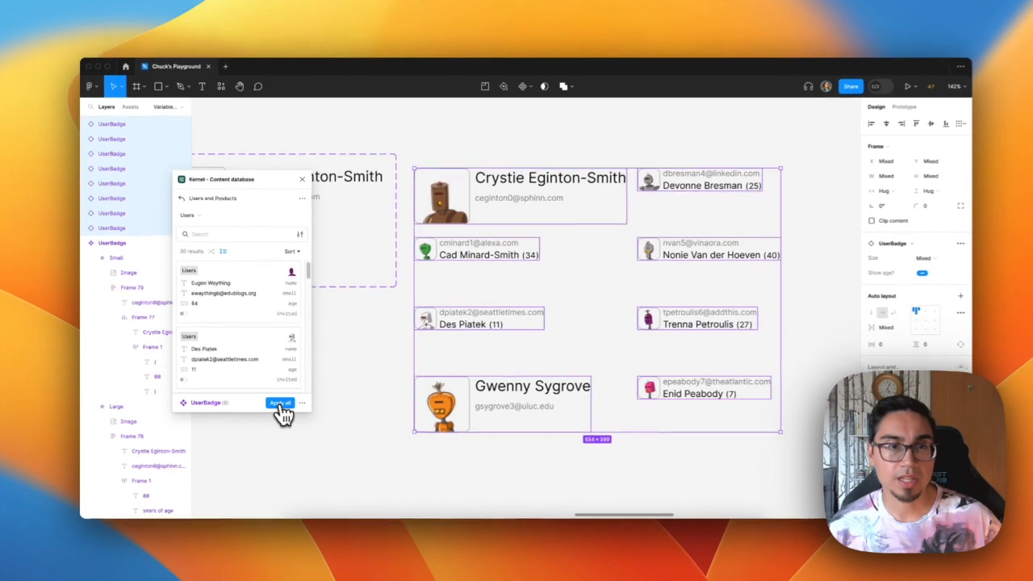
left_click(456, 436)
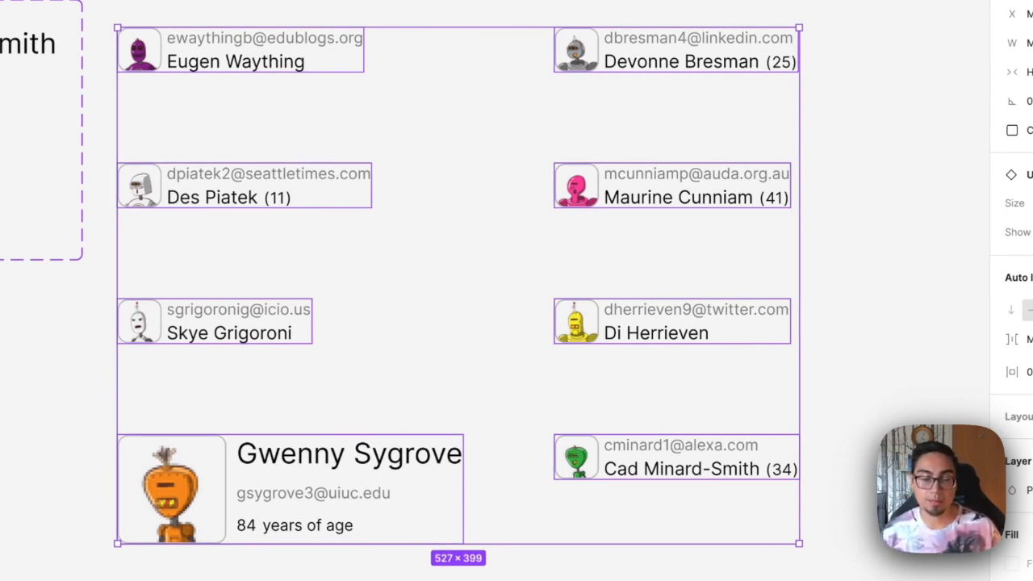
Select individual badges to check how their size and age display follow the rules
left_click(3, 505)
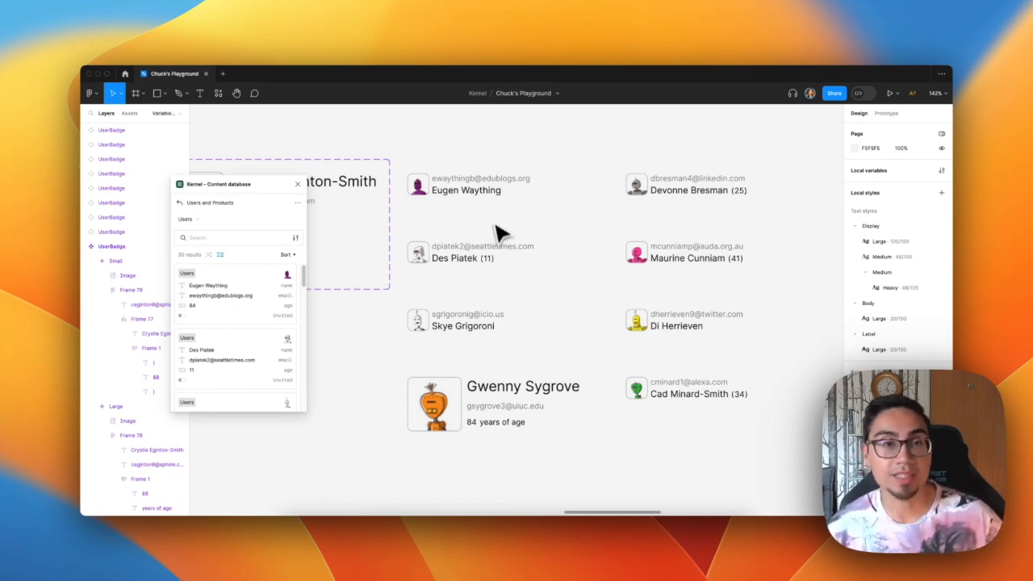
left_click(492, 198)
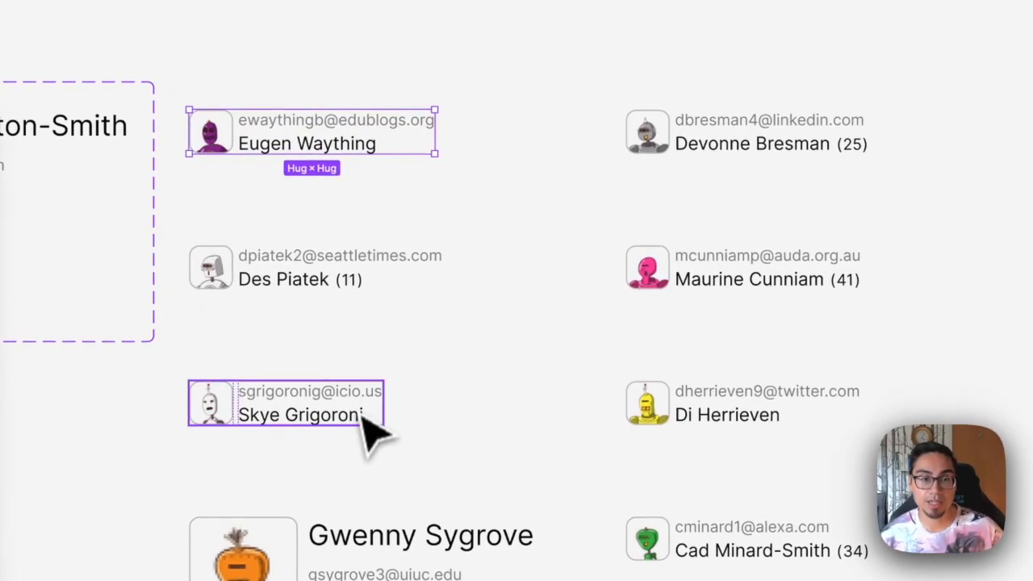
left_click(365, 413)
left_click(678, 424)
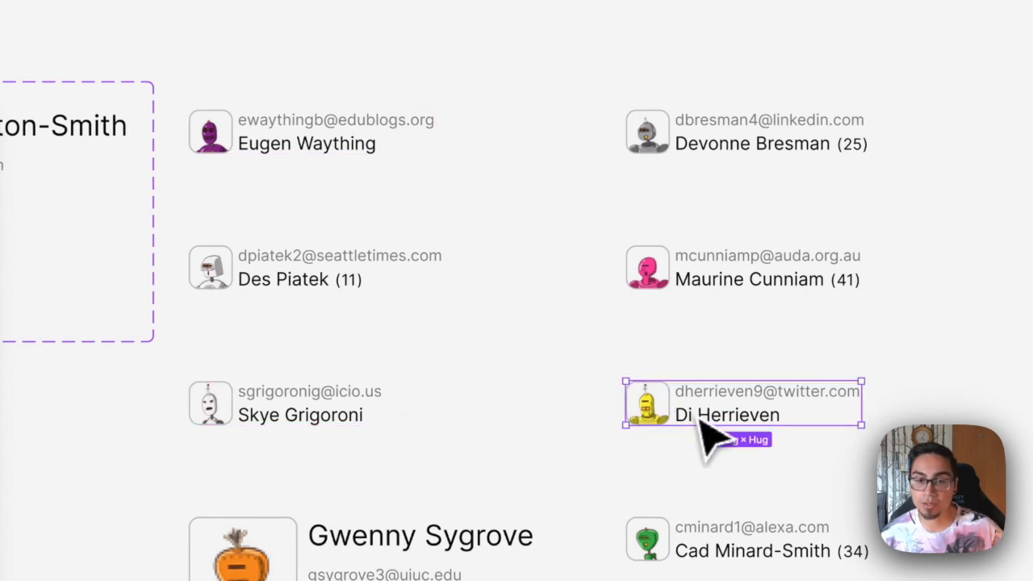
left_click(408, 575)
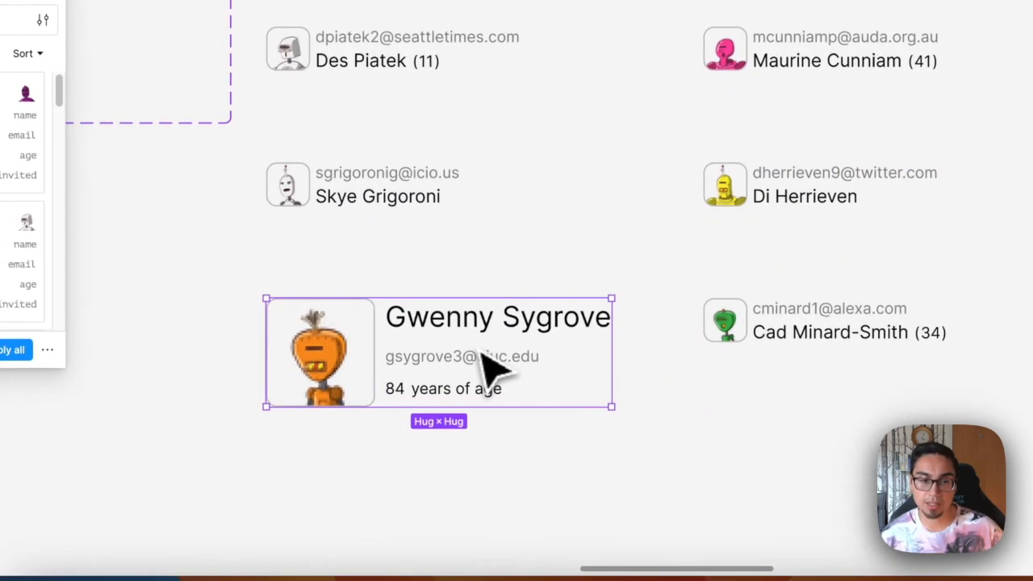